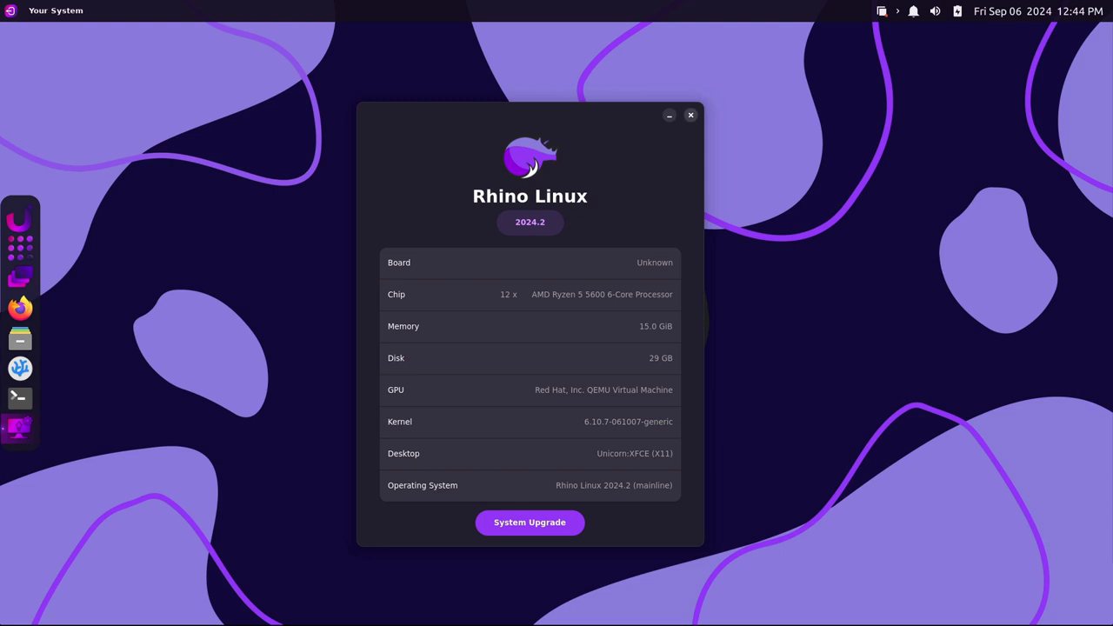
Close the system information window and open the file manager on the home folder.
left_click(690, 115)
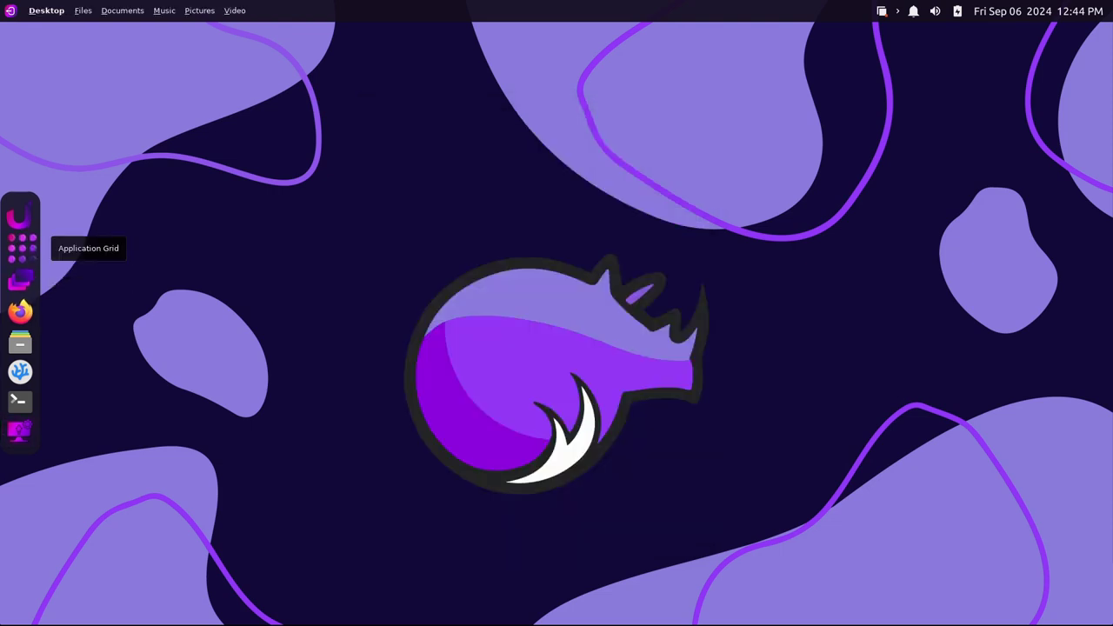
left_click(21, 339)
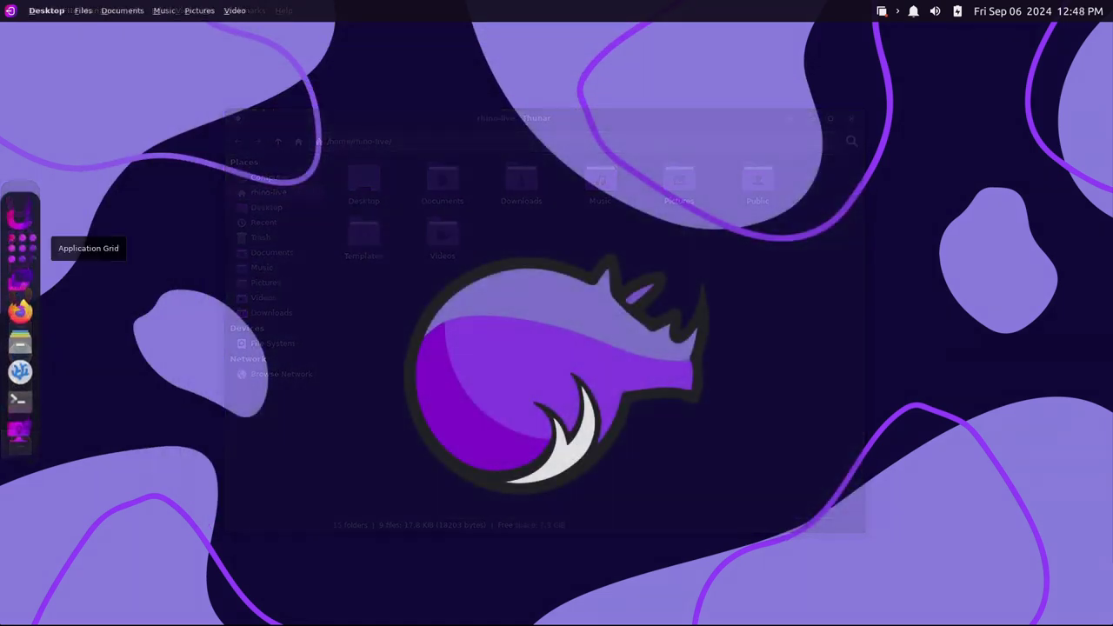
Search the installed applications for "them" and launch Kvantum Manager.
left_click(21, 248)
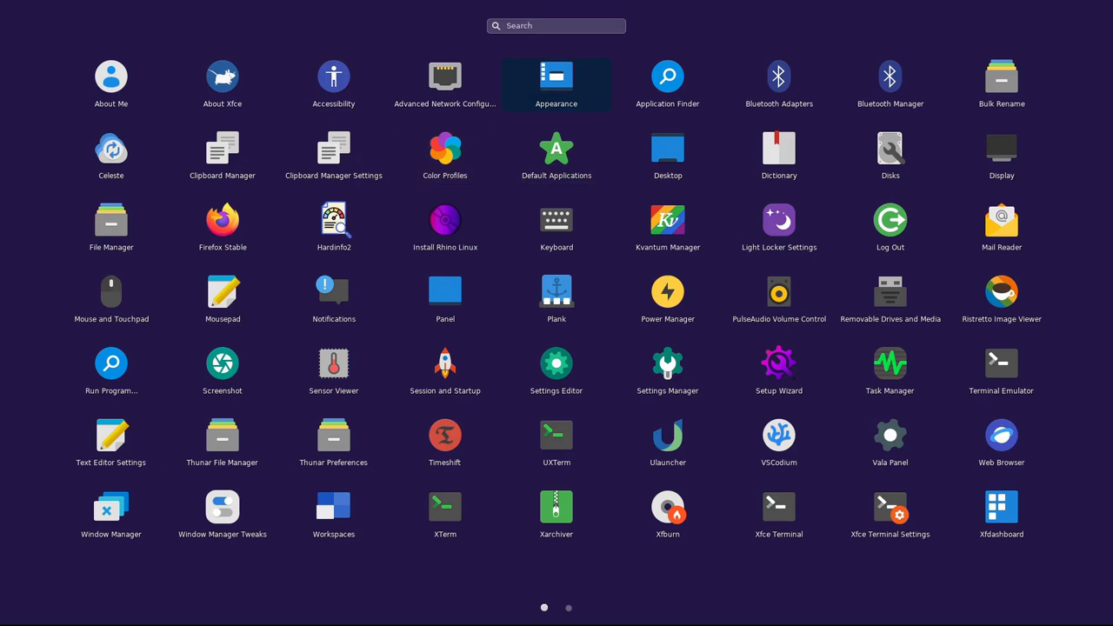
type("them")
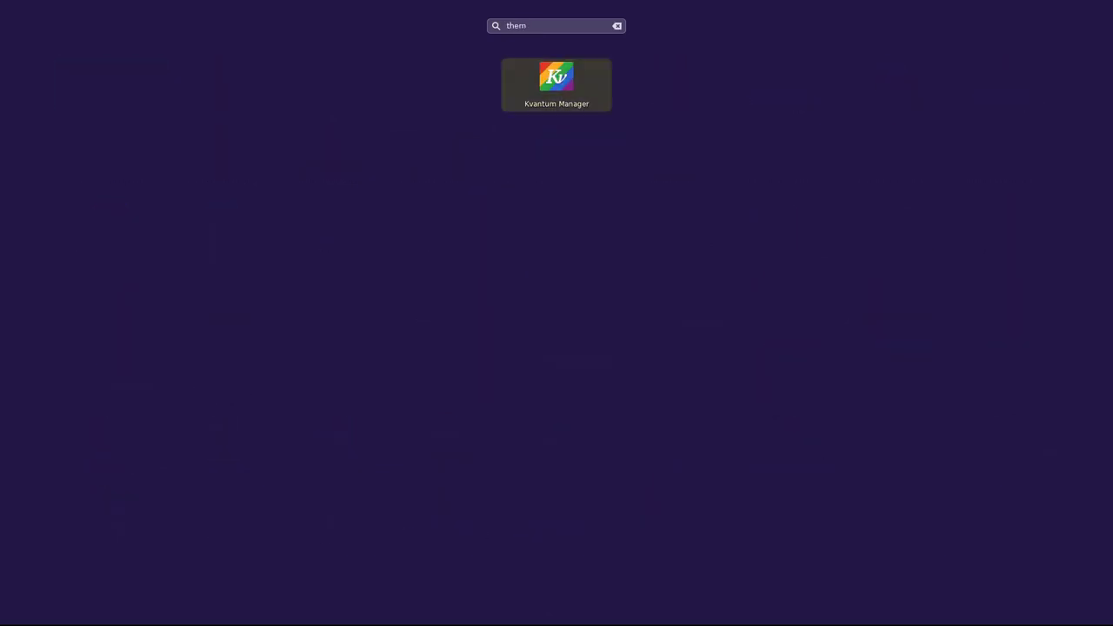
type("s")
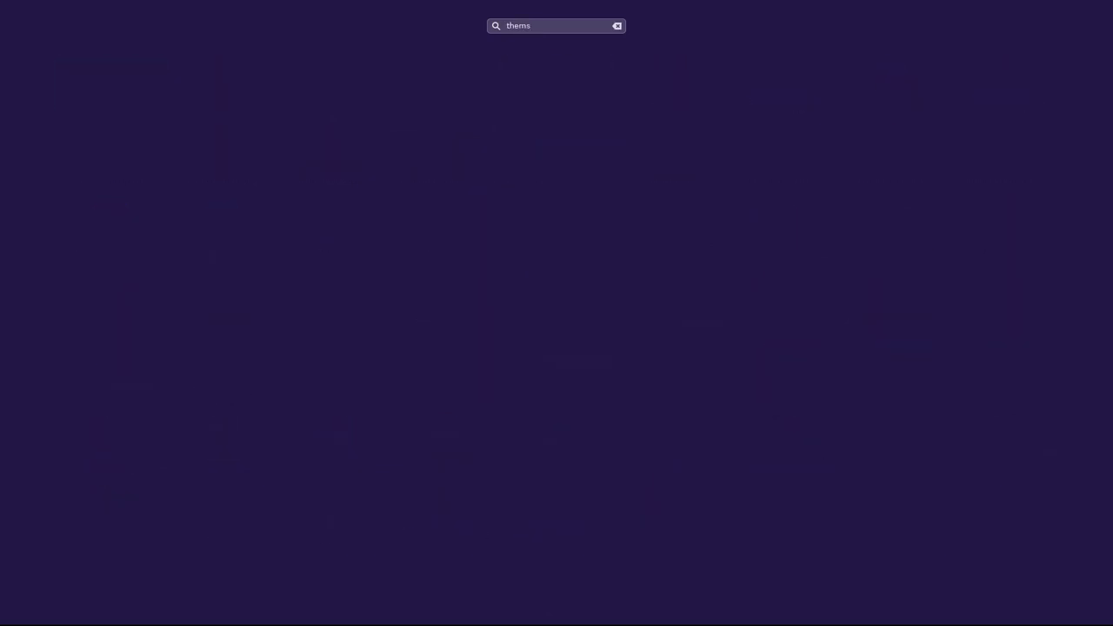
key("BackSpace")
left_click(557, 76)
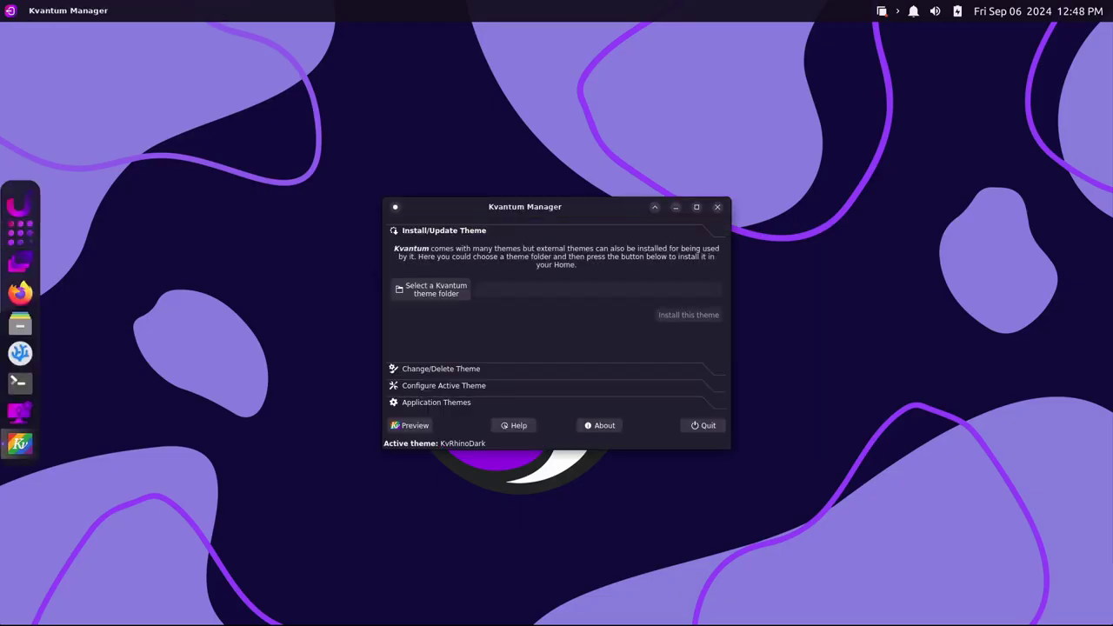
Examine Kvantum Manager's theme selection, active theme configuration and program information, and close the application.
left_click(441, 369)
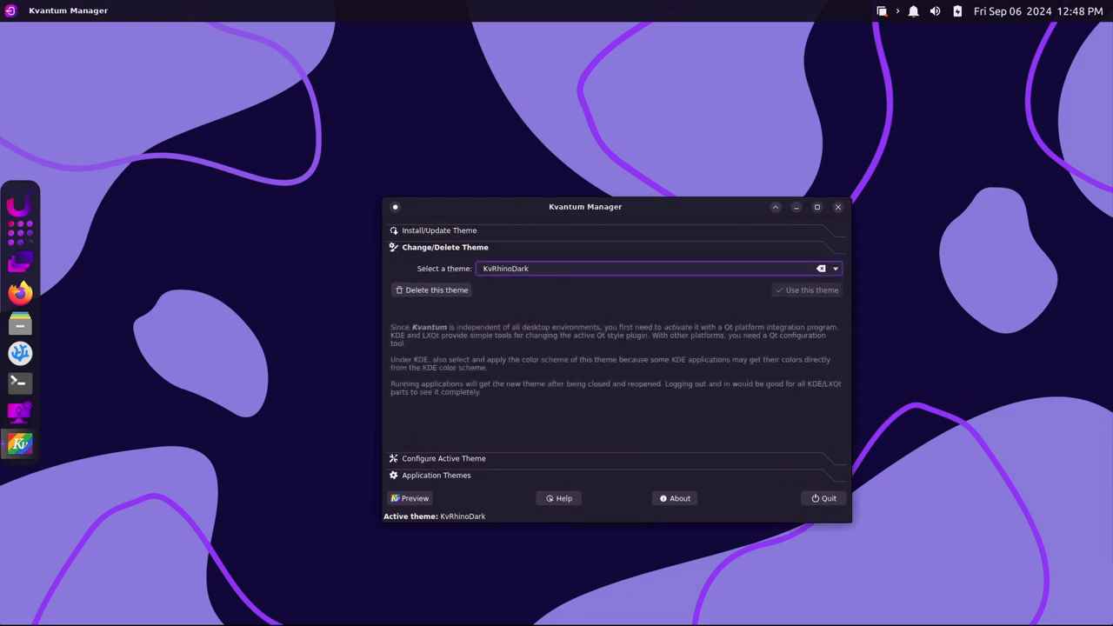
key("ctrl+a")
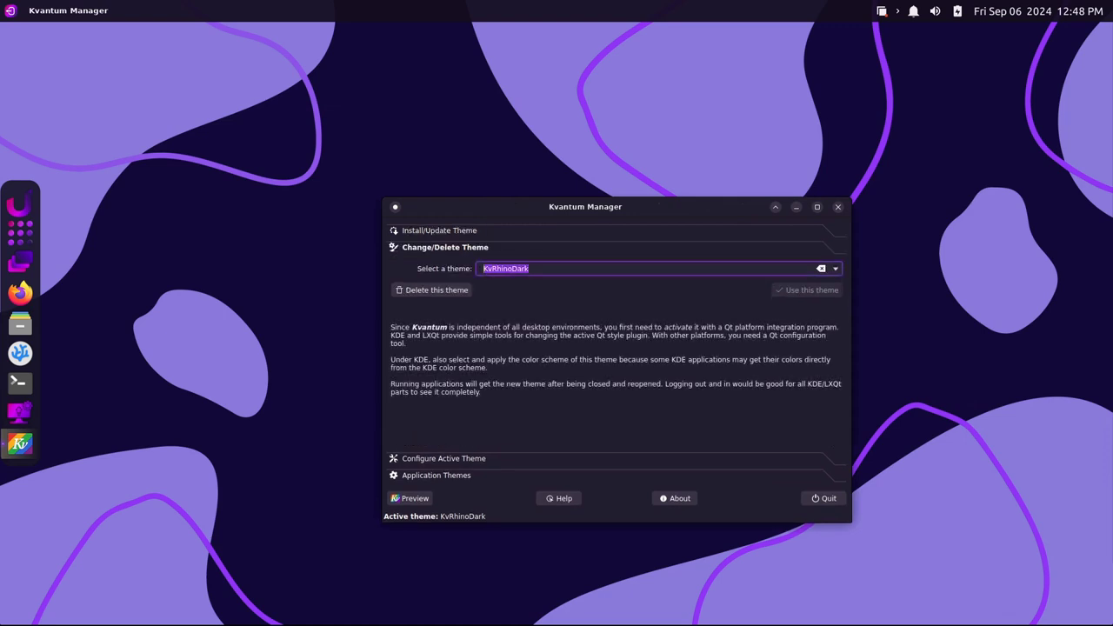
left_click(444, 459)
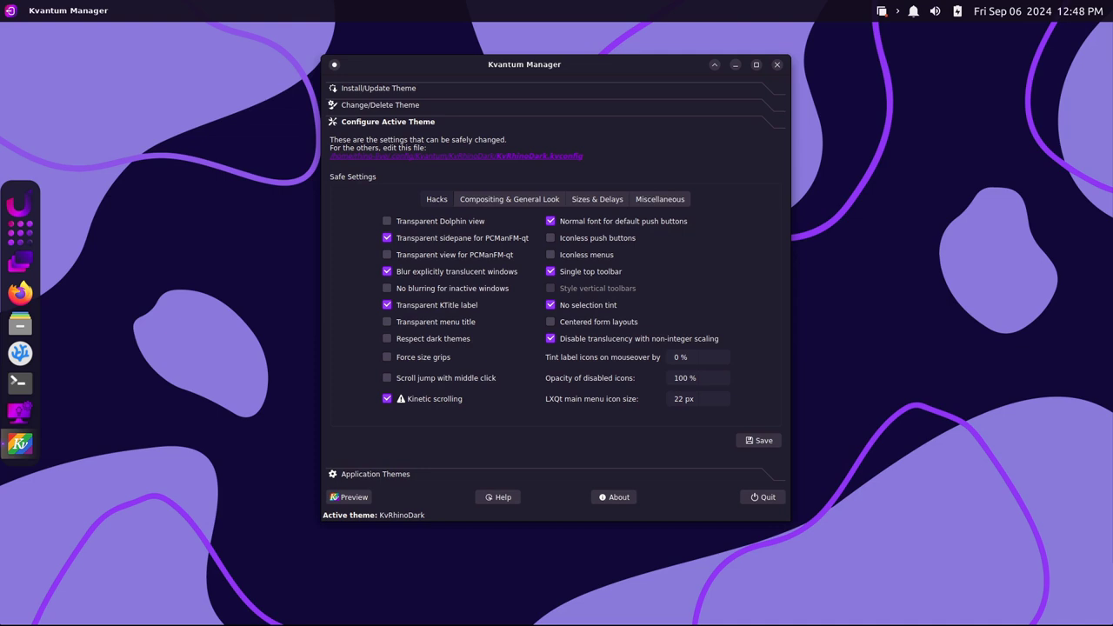
left_click(614, 497)
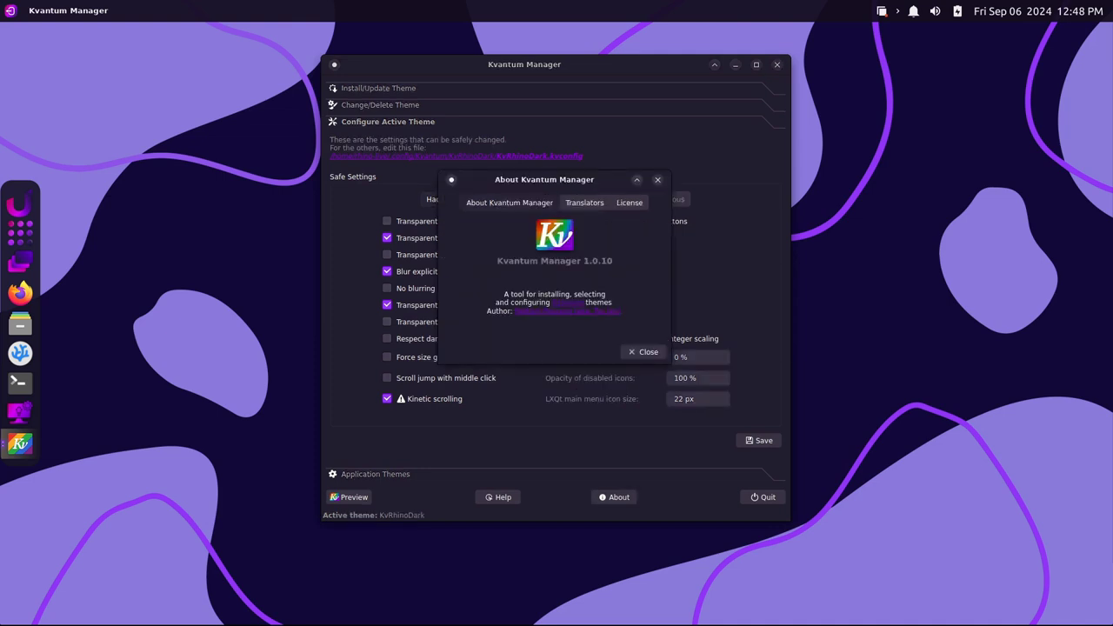
left_click(642, 352)
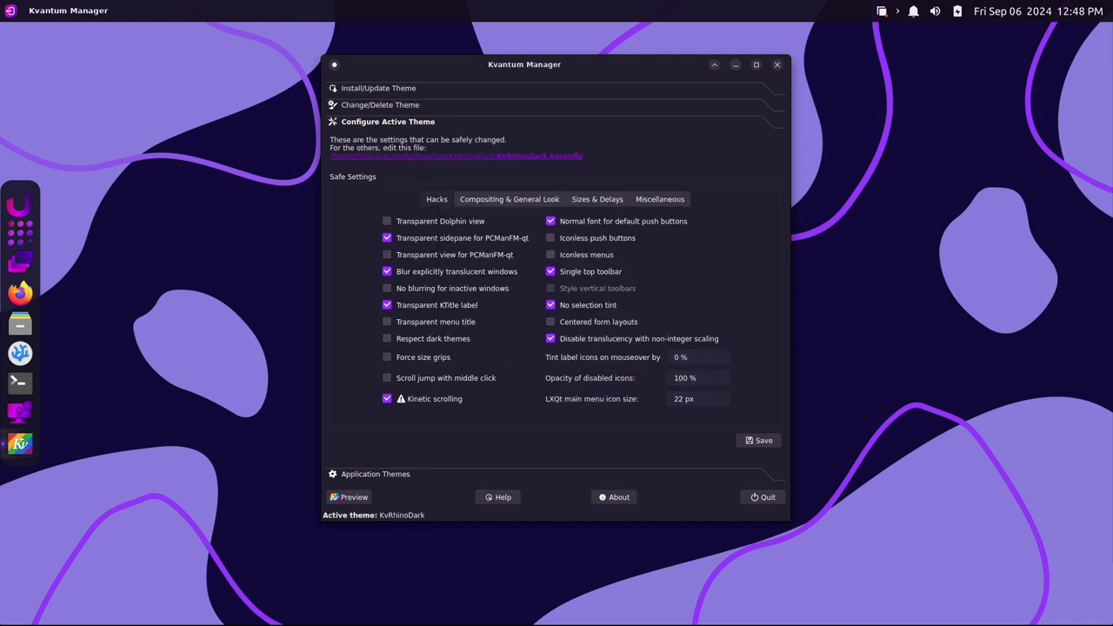
left_click(777, 65)
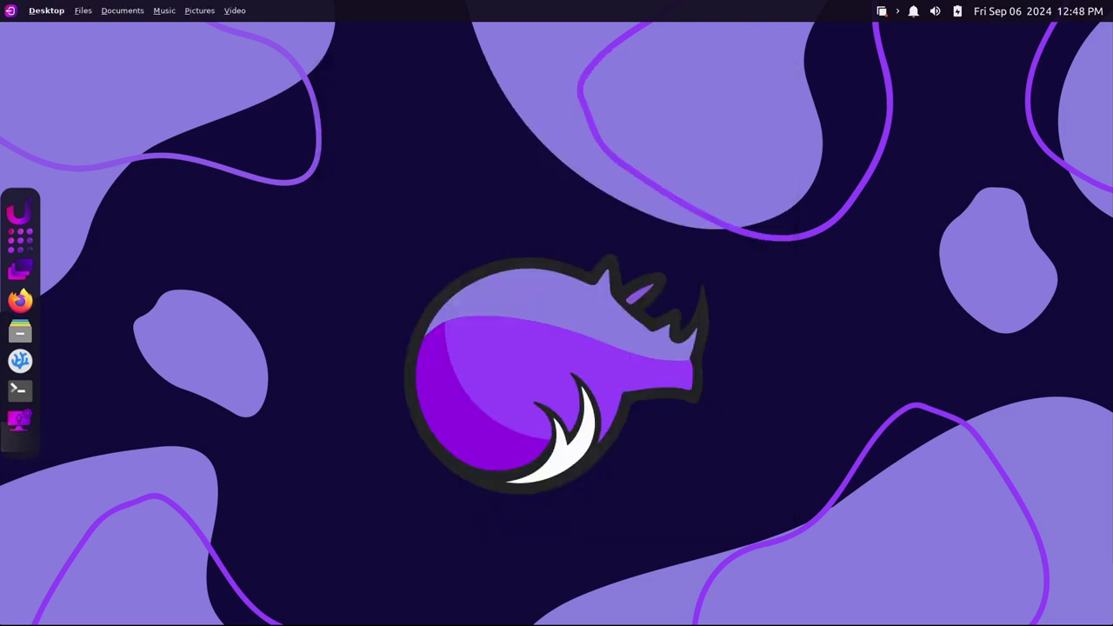
Open the Appearance settings from Settings Manager and look through the whole list of available styles.
left_click(20, 248)
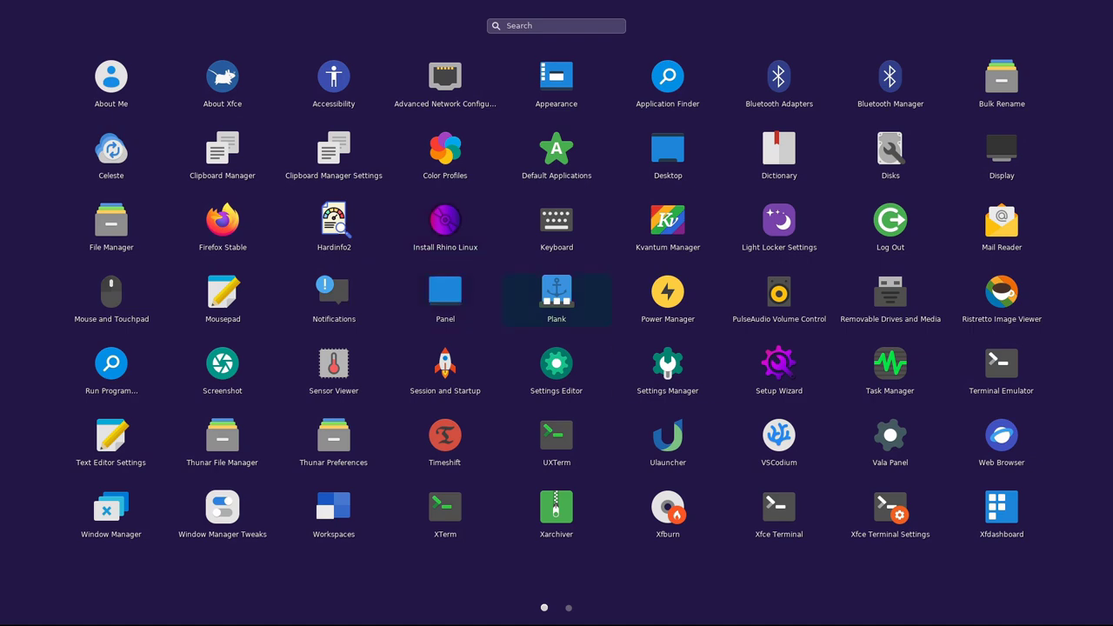
left_click(667, 369)
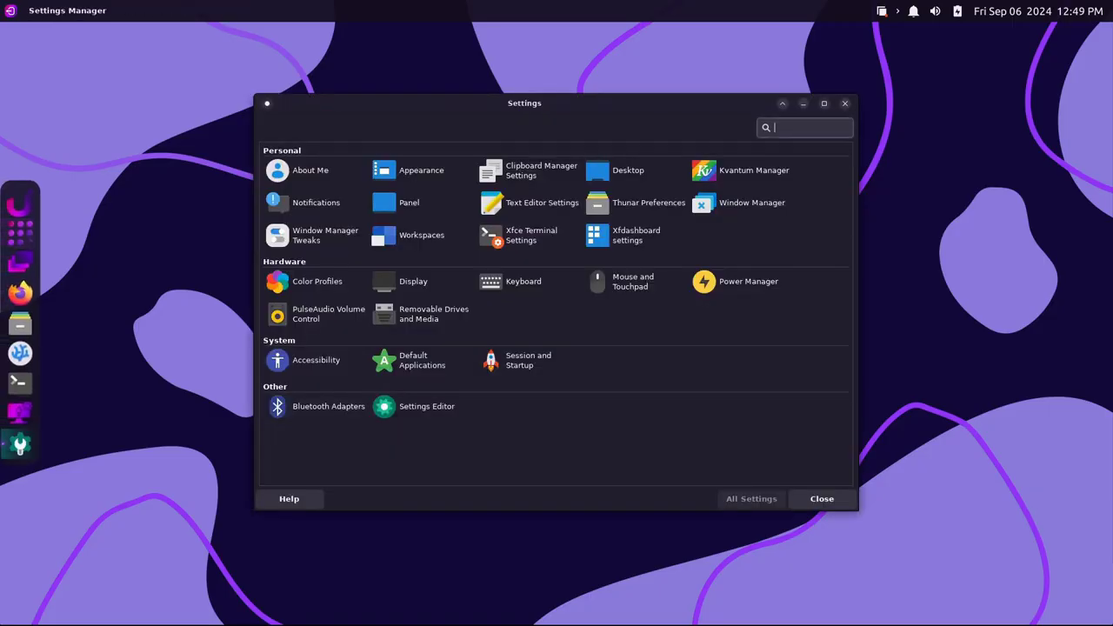
left_click(400, 168)
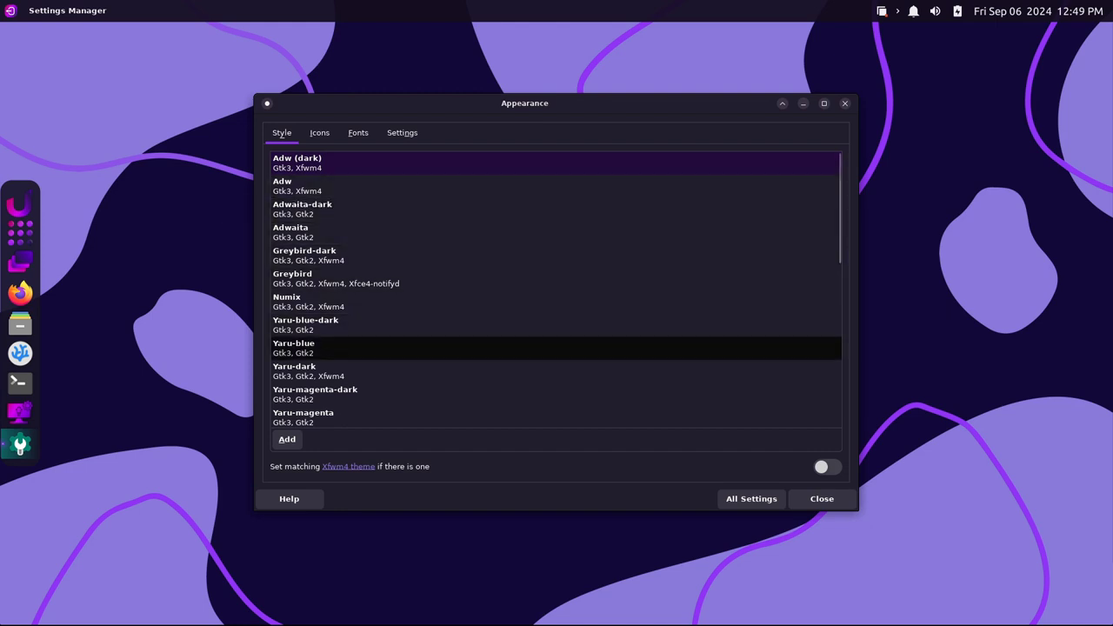
scroll(556, 348, "down", 4)
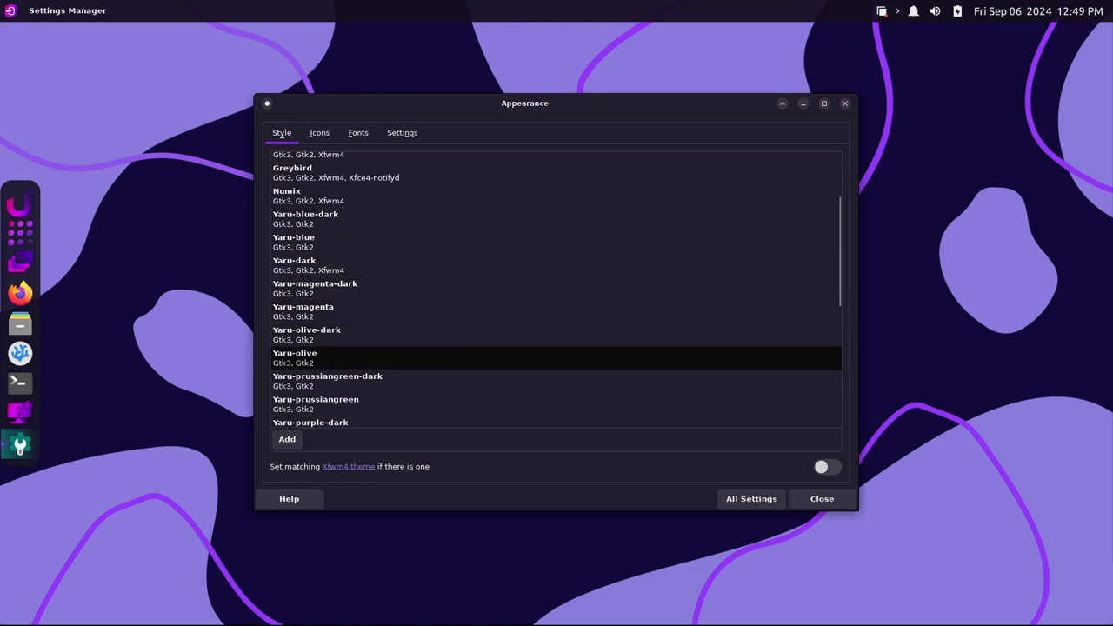
scroll(556, 311, "down", 3)
scroll(557, 310, "down", 8)
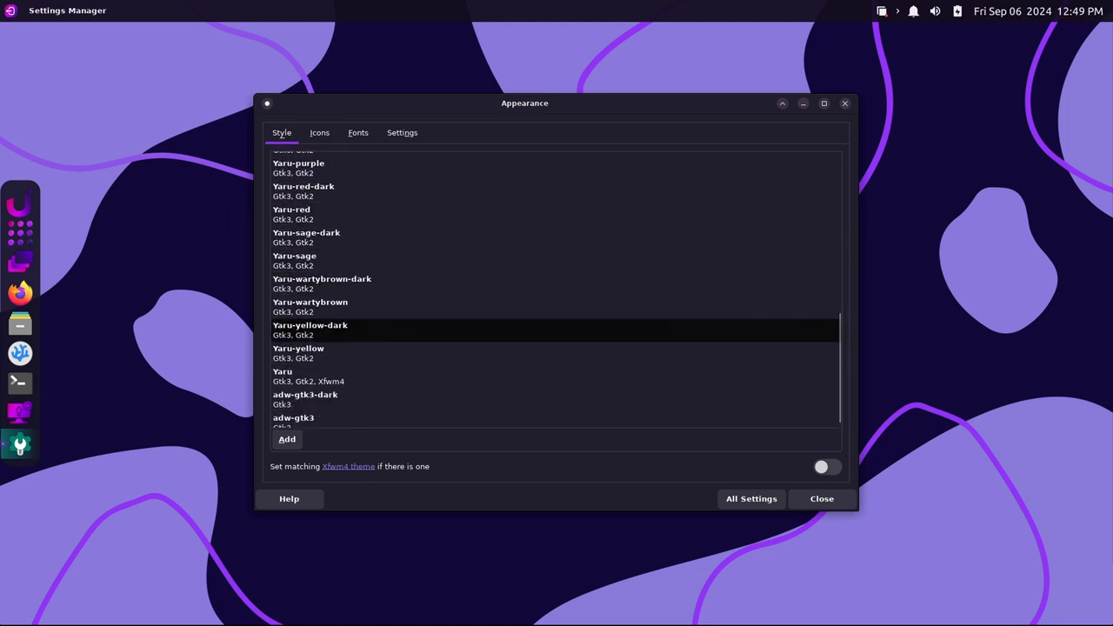
Look through the list of available icon themes in the Appearance settings.
left_click(319, 133)
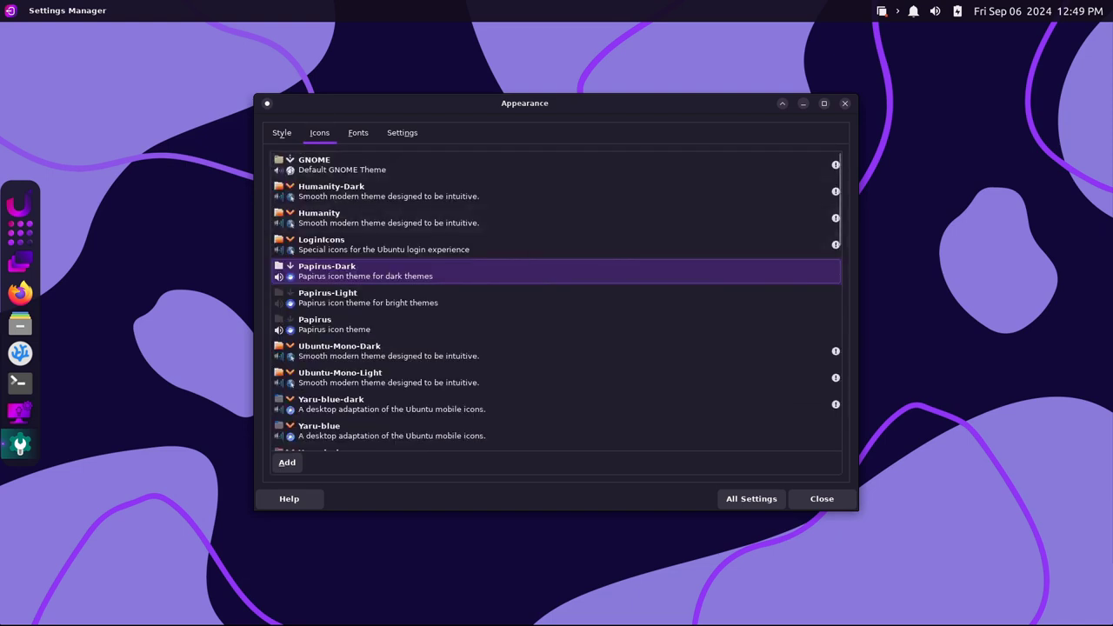
scroll(557, 266, "down", 10)
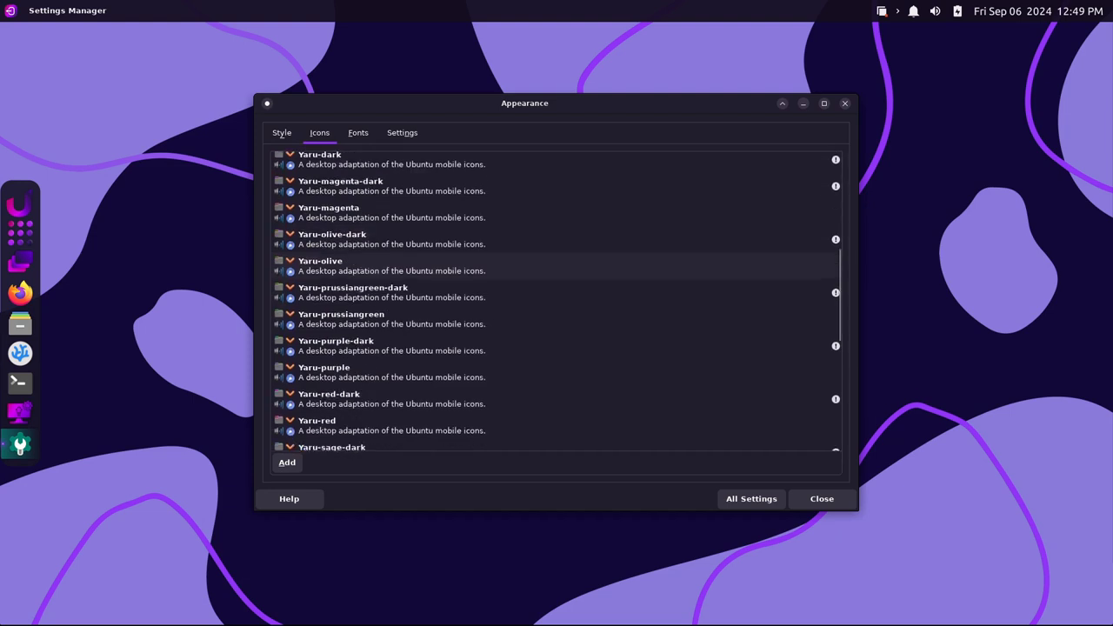
scroll(557, 265, "down", 10)
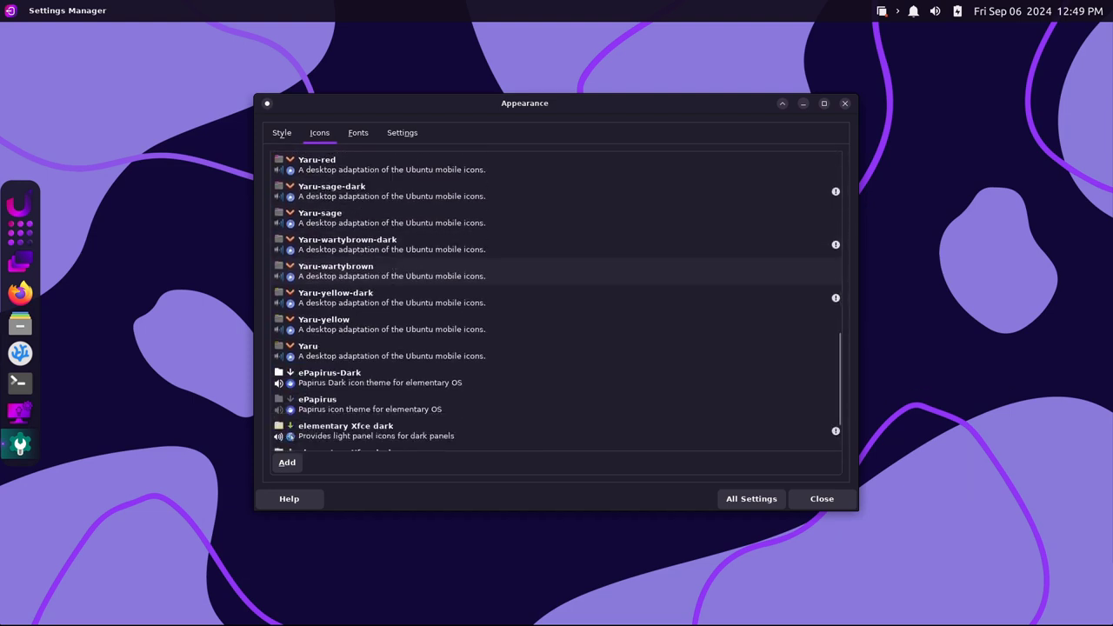
scroll(557, 269, "down", 3)
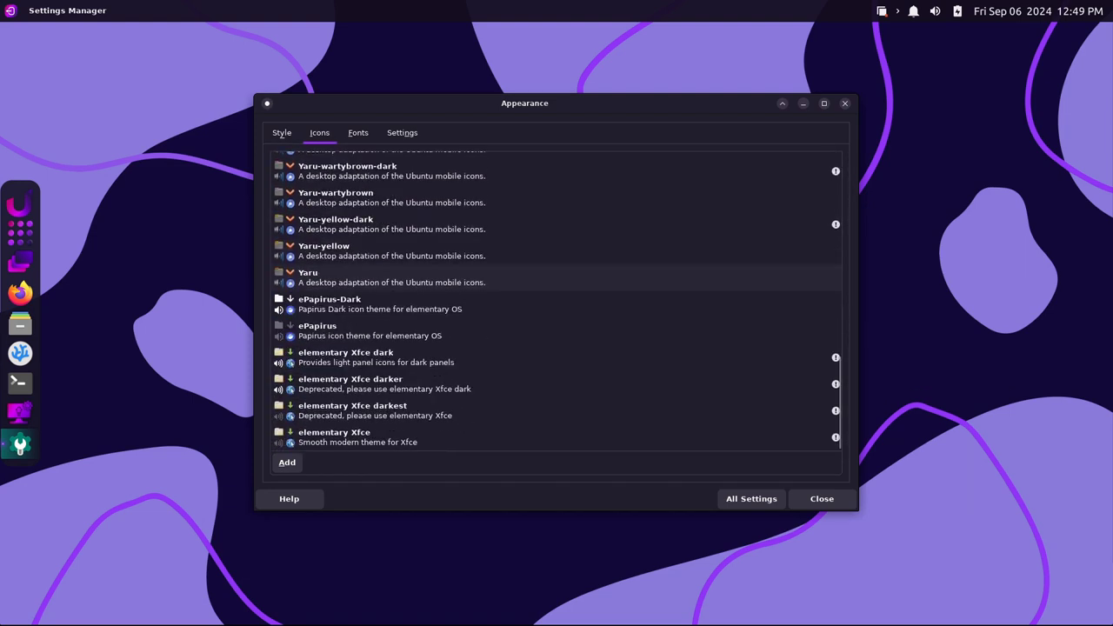
scroll(557, 300, "up", 5)
Review the font settings and the menu, event sound and window scaling options, and close the Appearance settings.
left_click(357, 132)
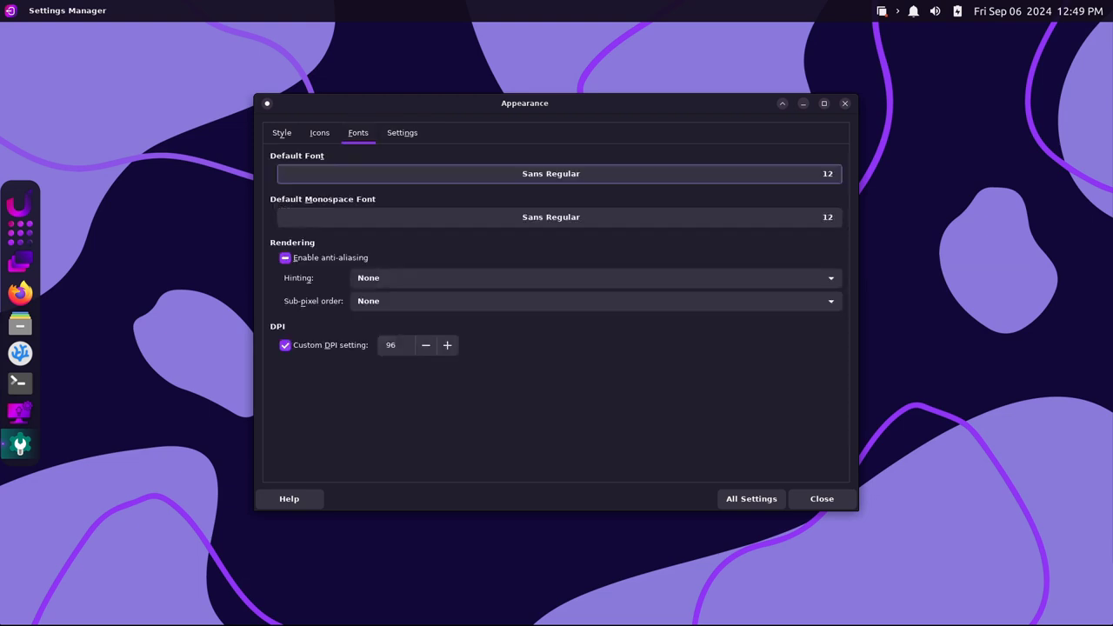
left_click(402, 132)
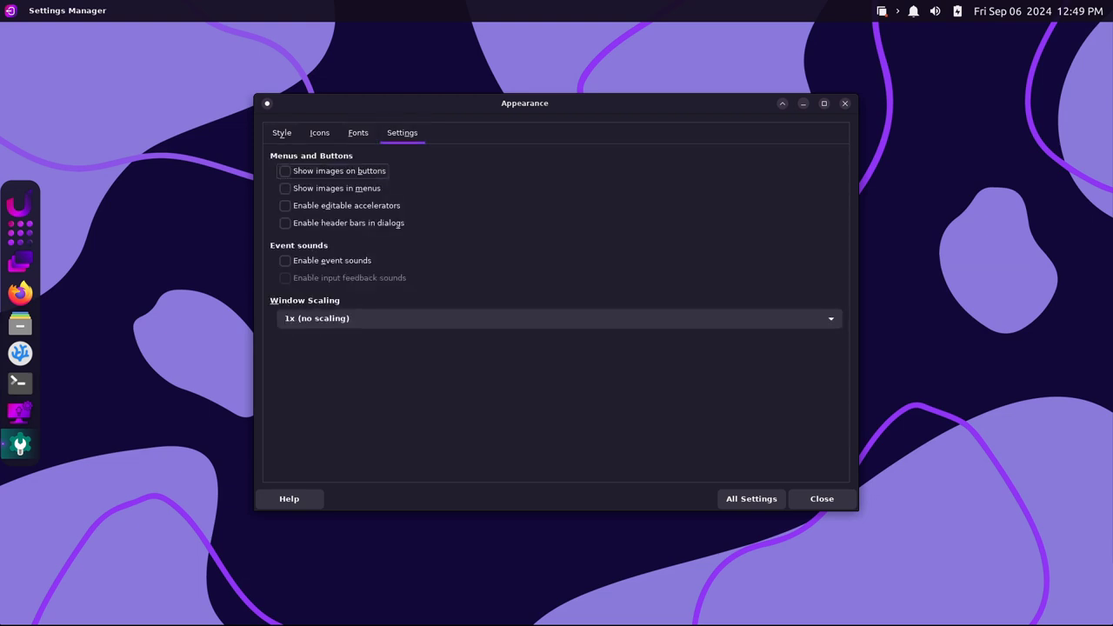
left_click(282, 132)
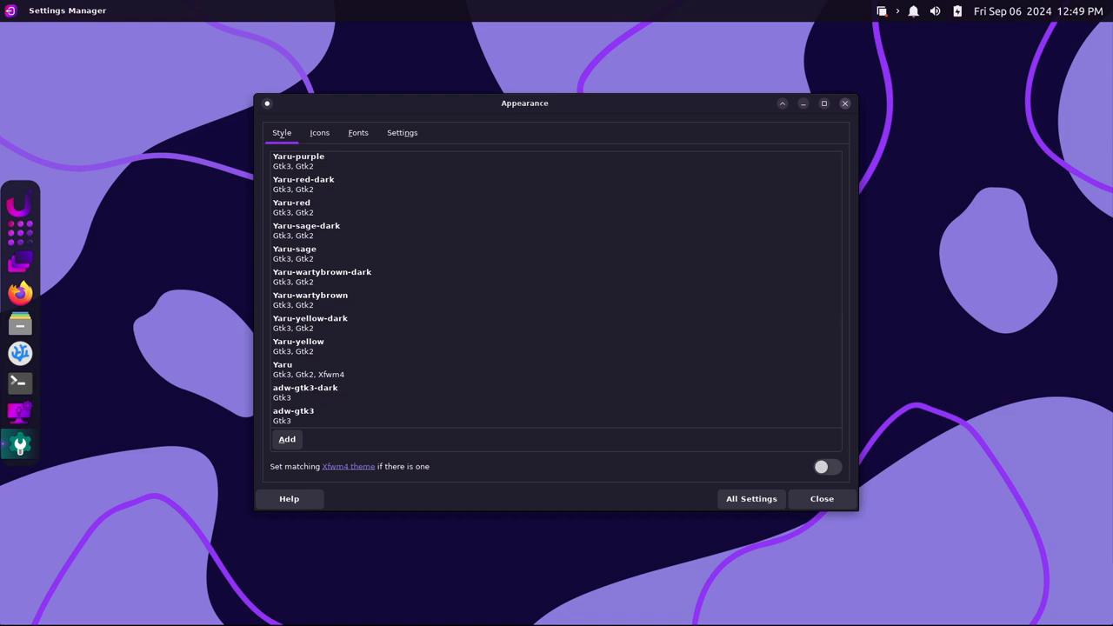
key("alt+F4")
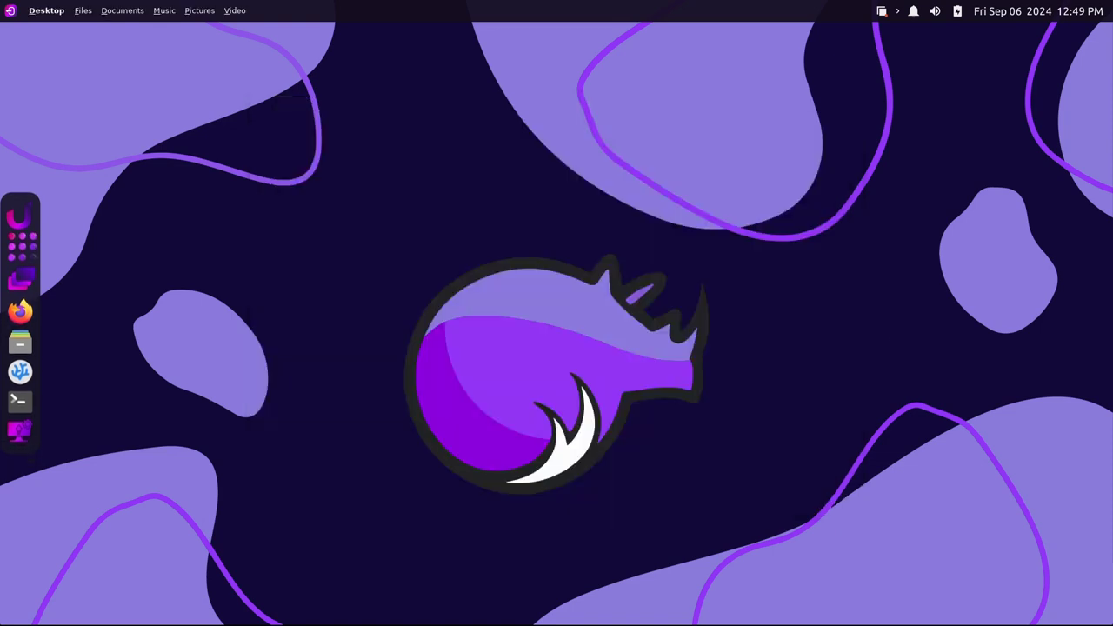
Open Color Profiles from the application grid to view its devices and profiles, and close it.
left_click(44, 248)
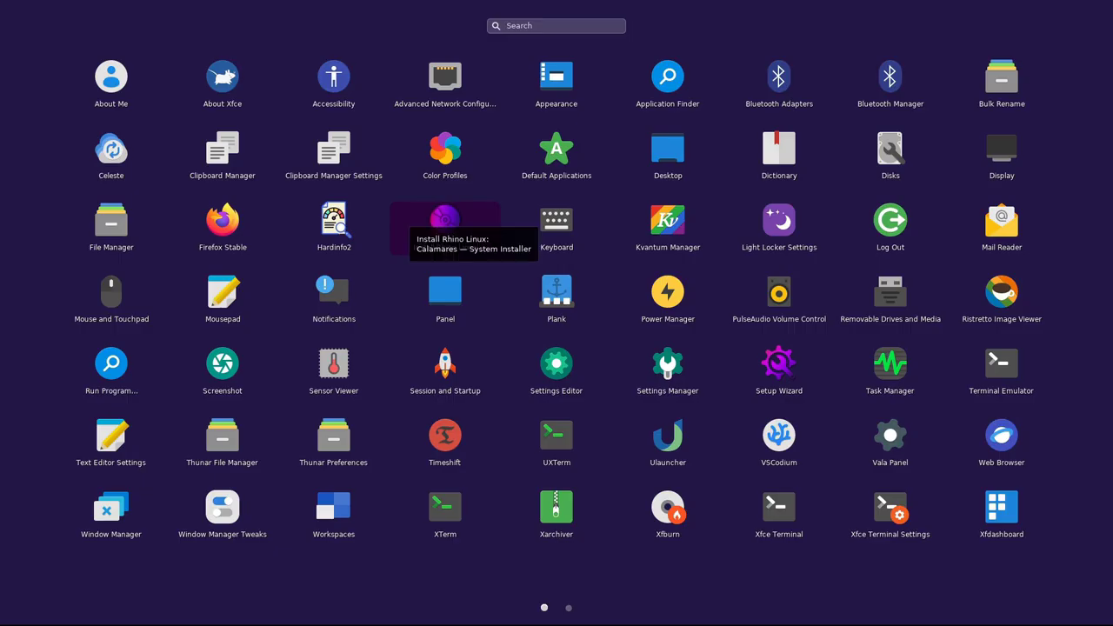
left_click(444, 150)
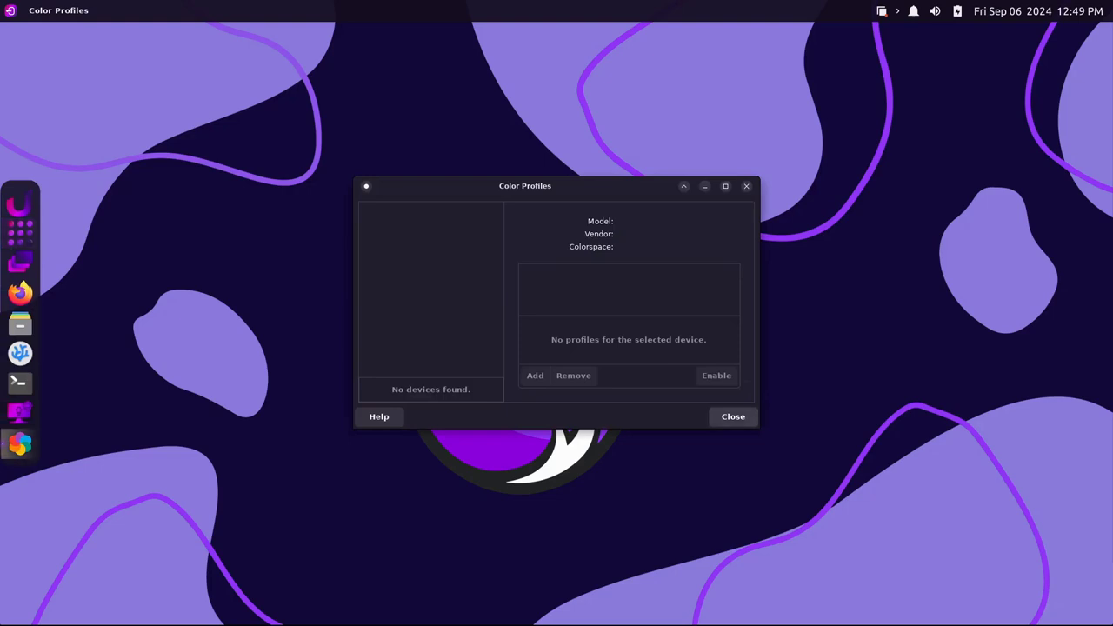
left_click(733, 417)
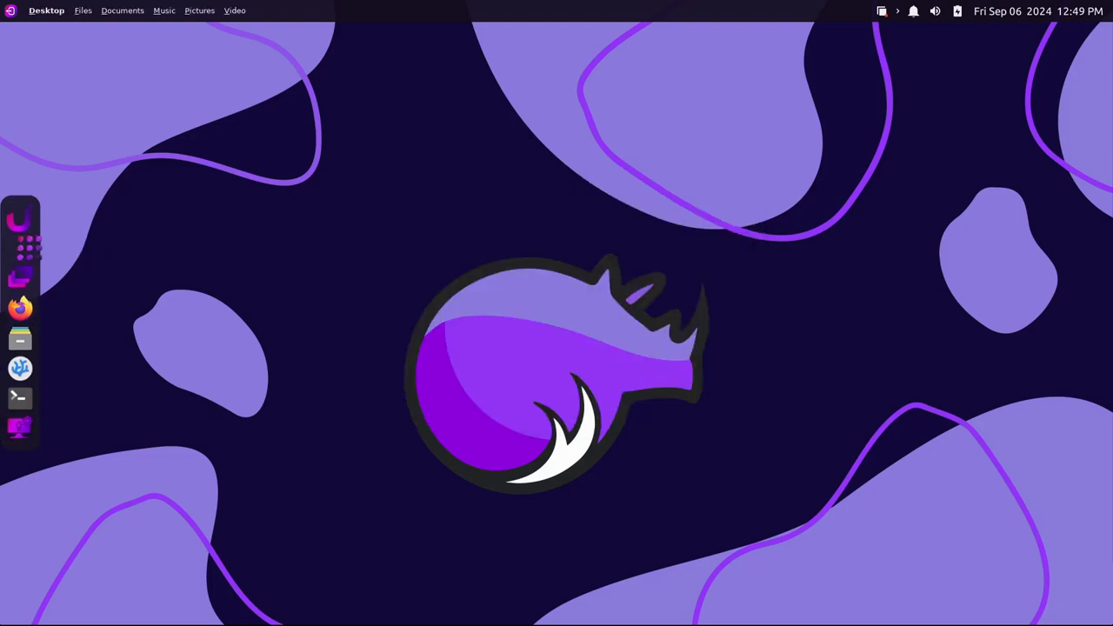
Search the installed applications for "kva", launch Kvantum Manager again and view its Application Themes section.
key("super")
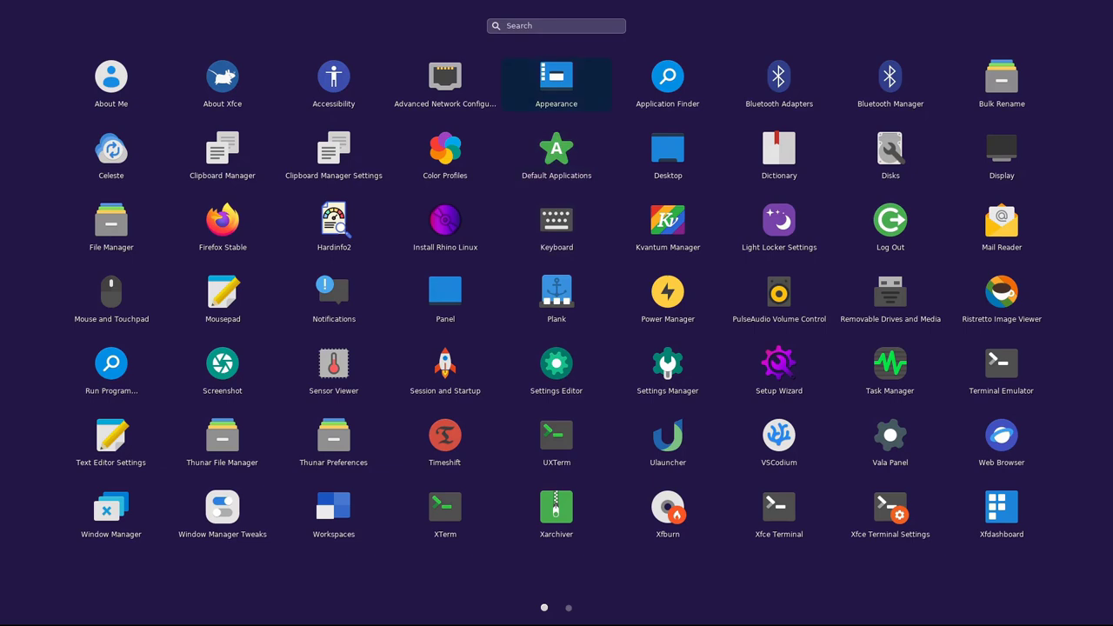
type("kva")
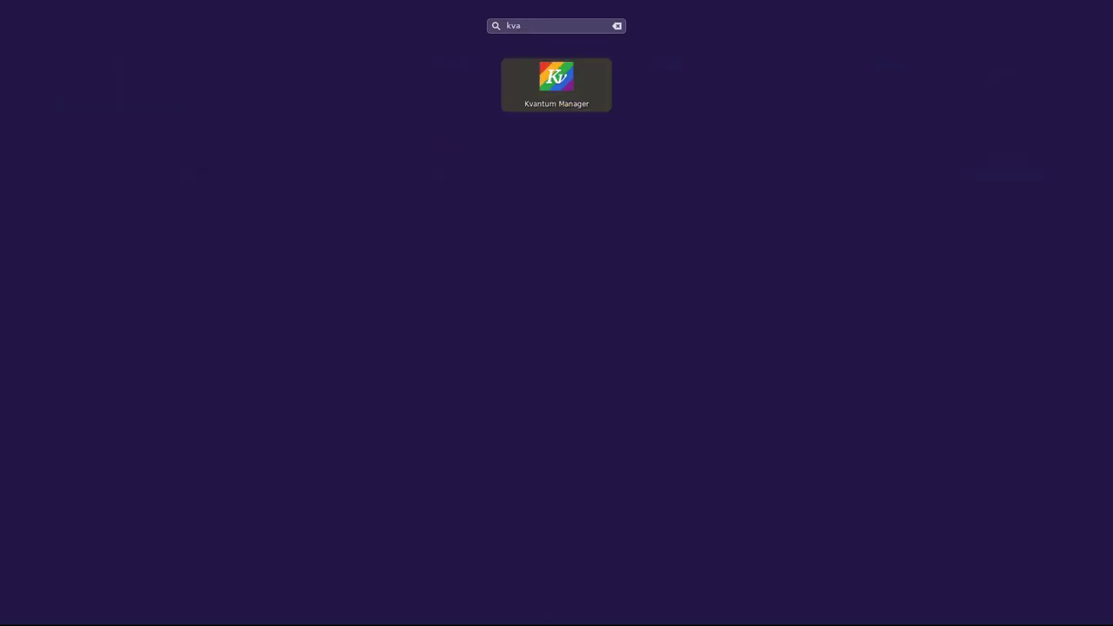
key("Return")
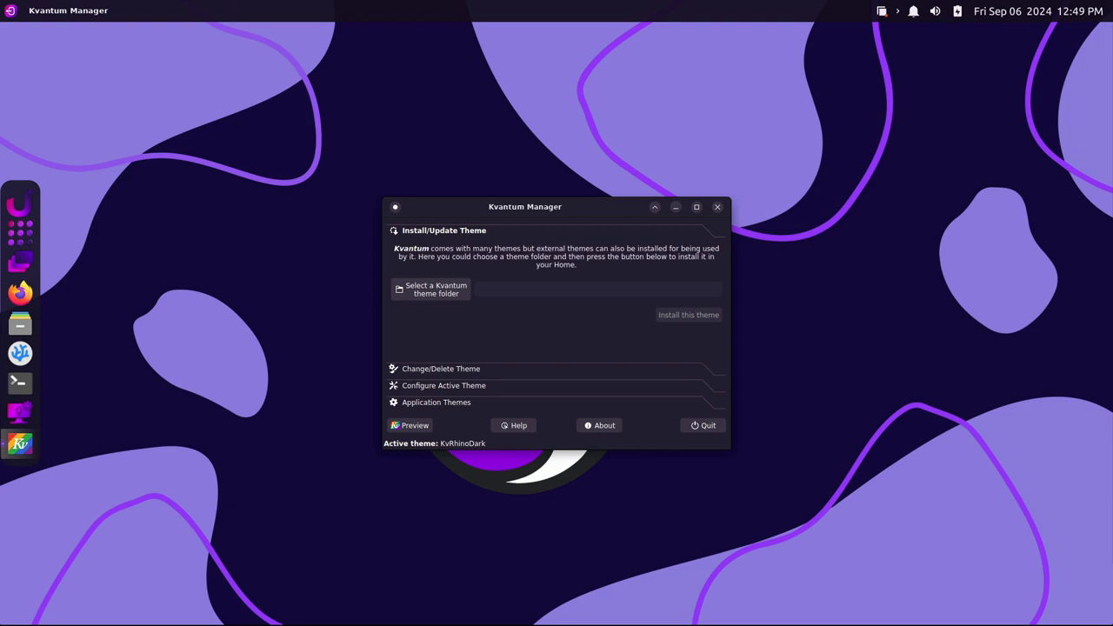
left_click(436, 402)
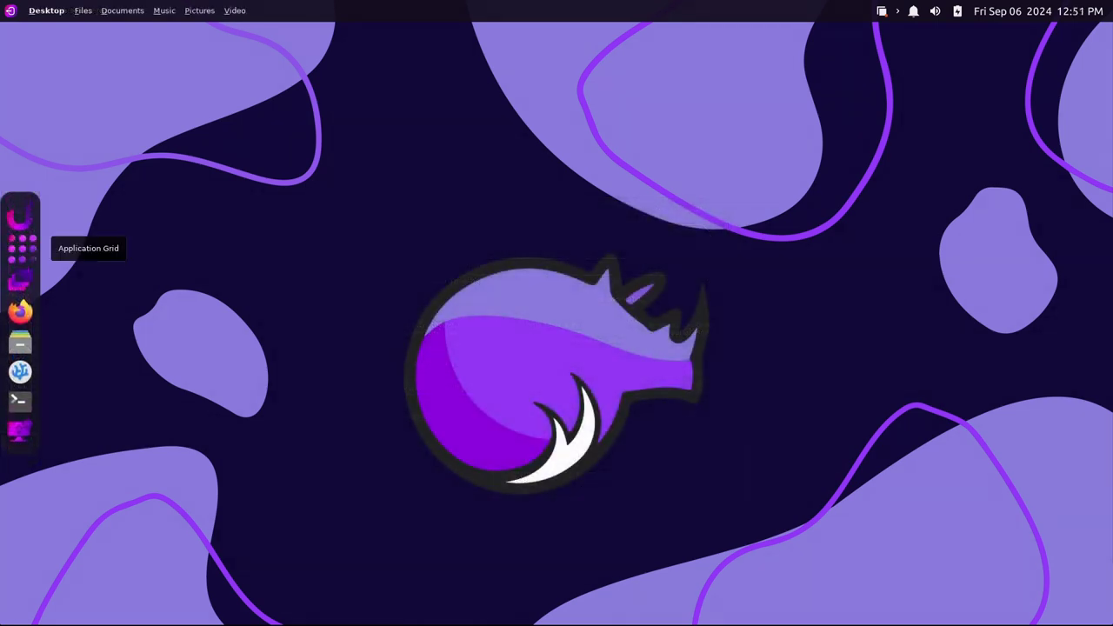
Search the installed applications for "setu", launch Setup Wizard and start it from the welcome page.
left_click(20, 243)
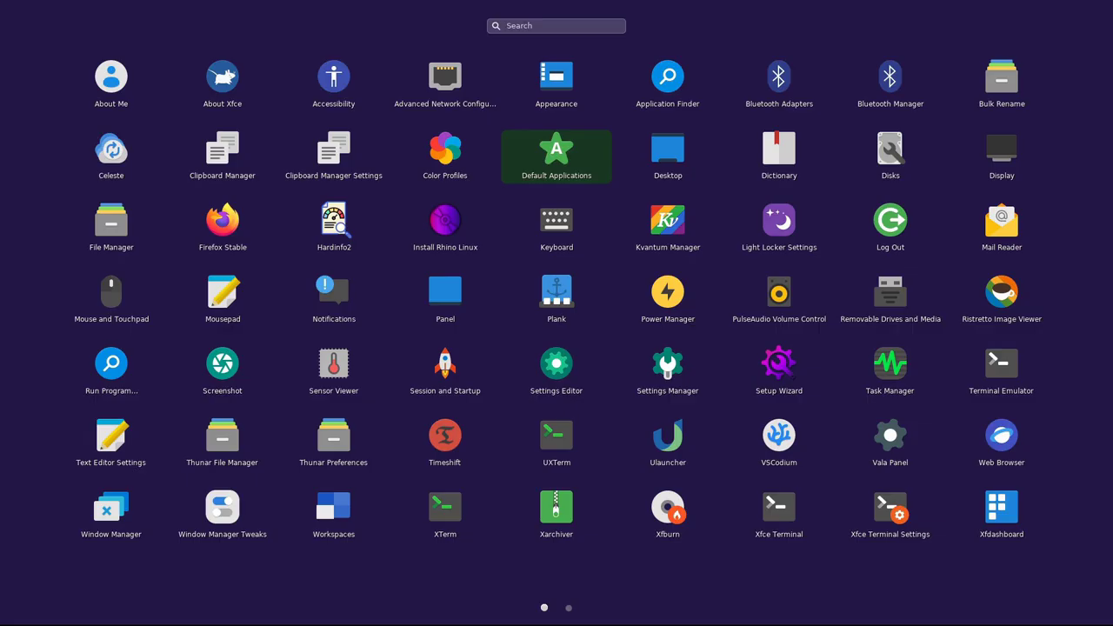
key("Up")
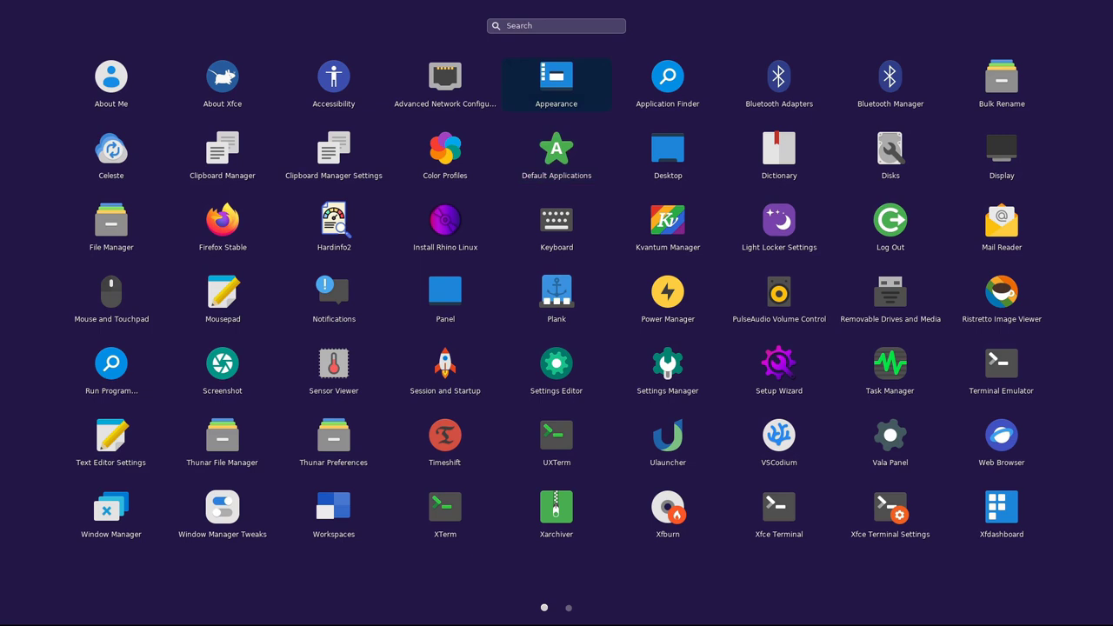
type("setu")
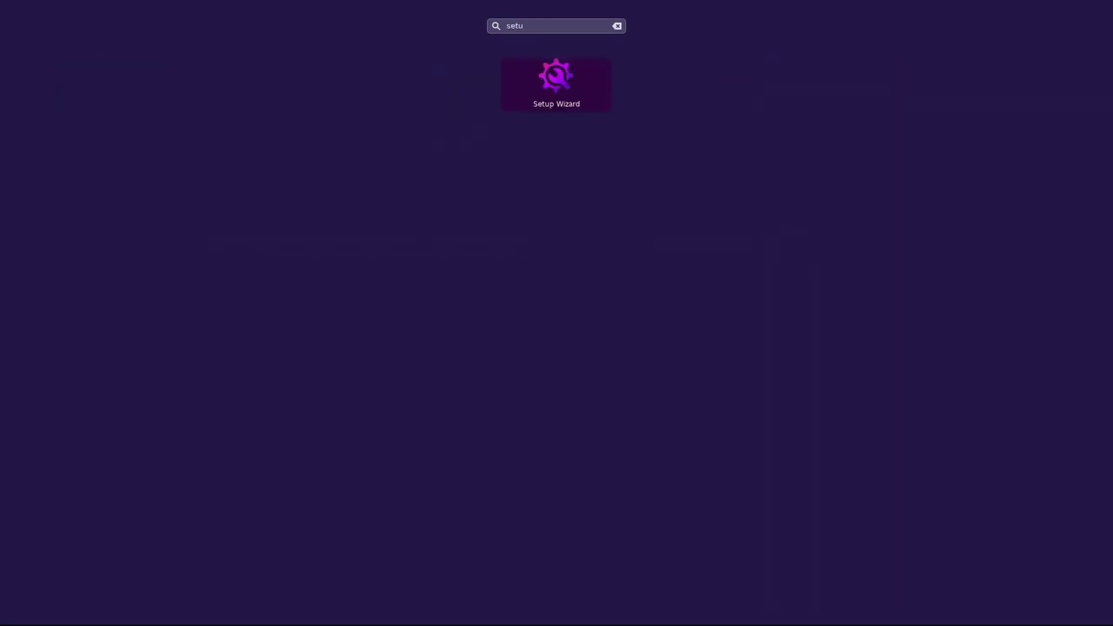
key("Return")
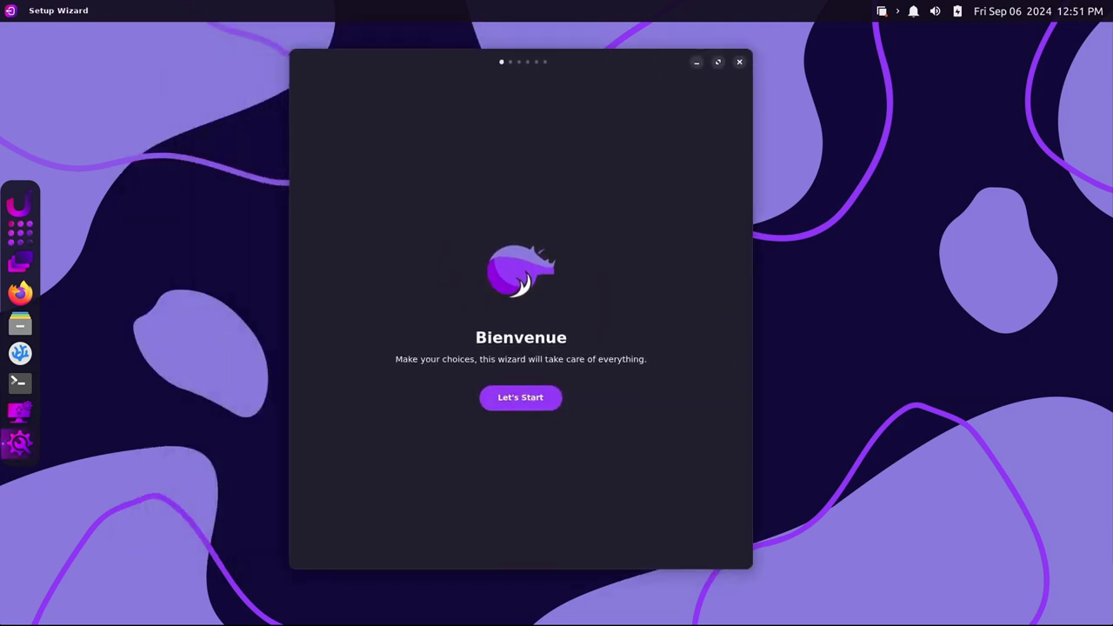
key("Return")
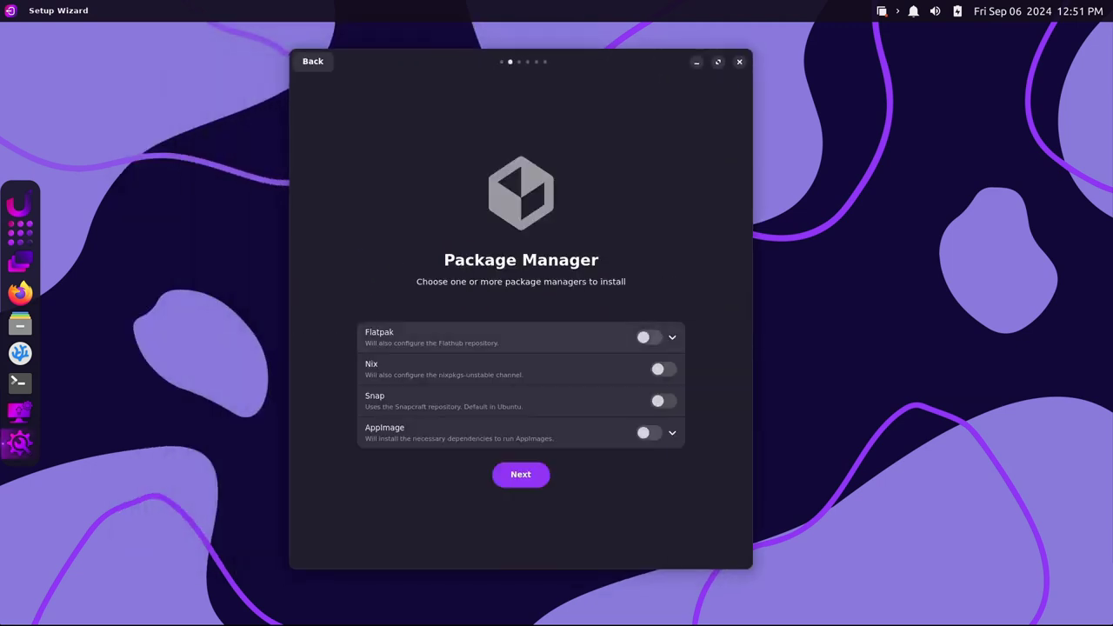
Expand the Flatpak options, switch on Flatpak and Flatseal to try them, and switch both off again.
key("Return")
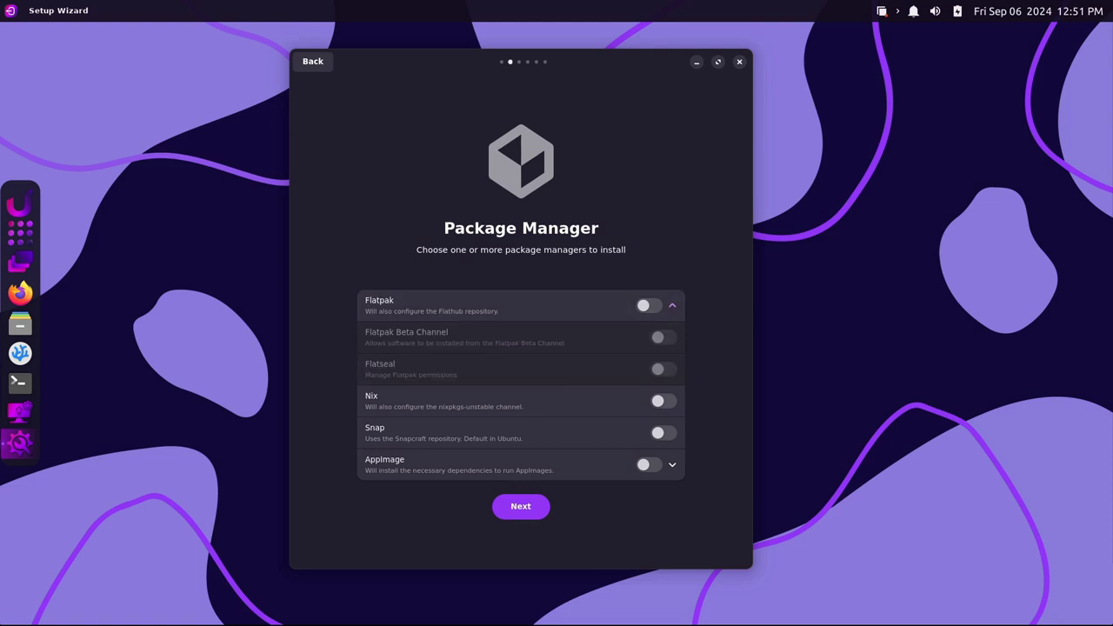
key("space")
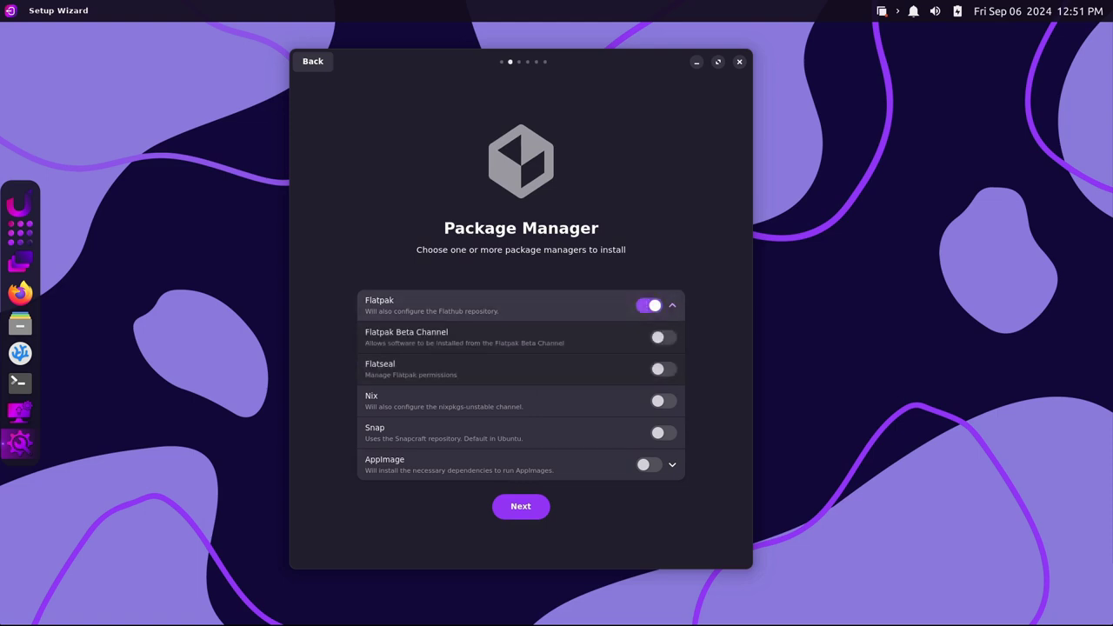
key("Tab")
key("Tab")
key("space")
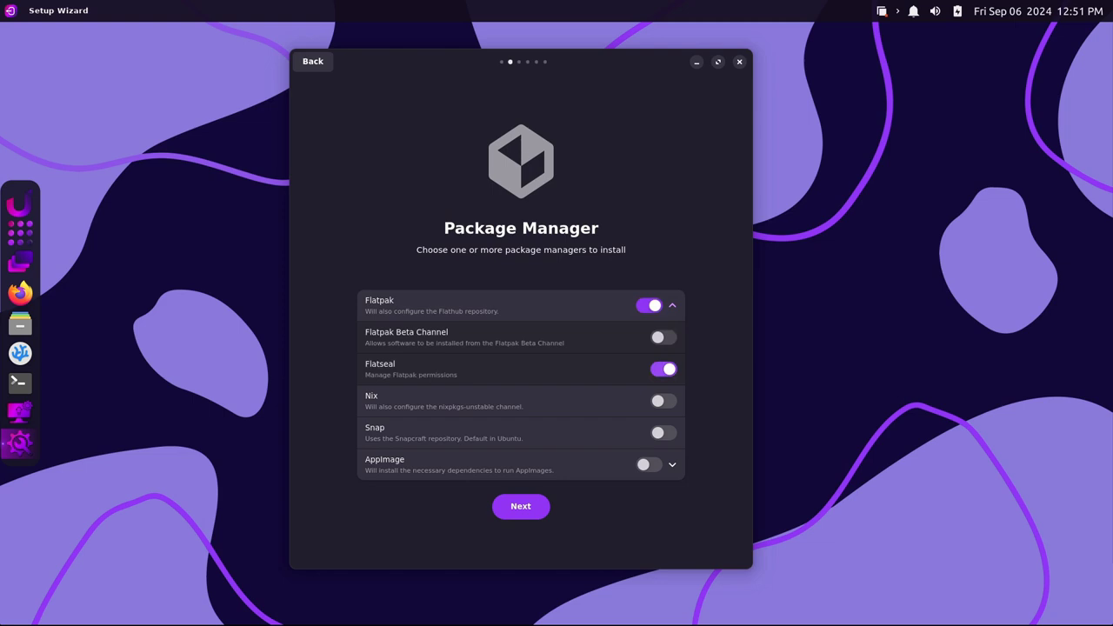
key("space")
key("shift+Tab")
key("shift+Tab")
key("space")
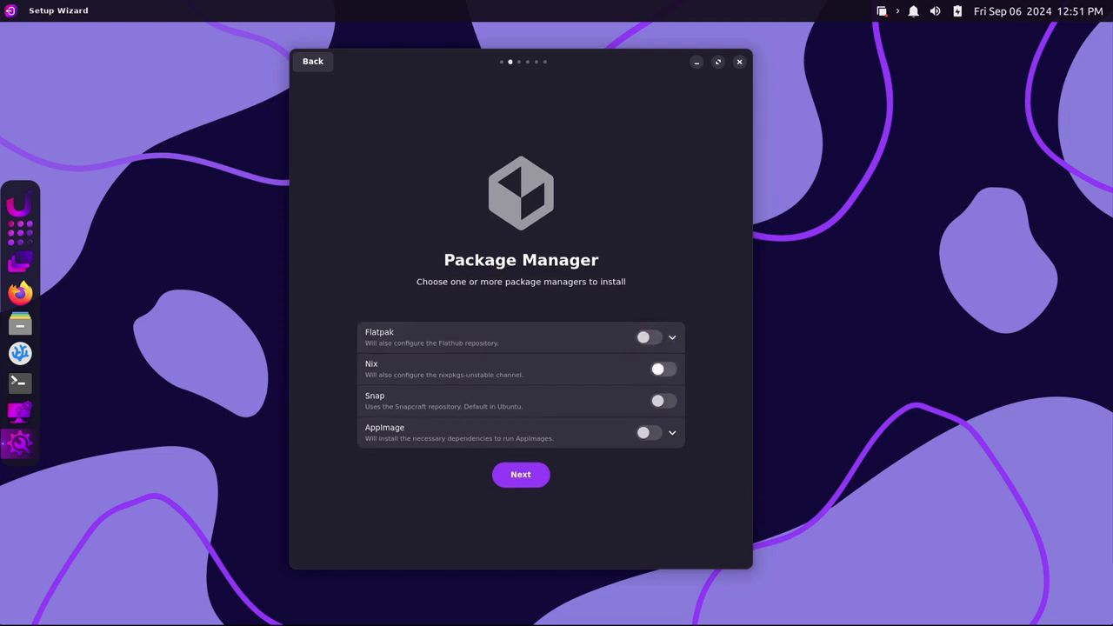
Toggle Nix on and off, look at the extra AppImage option, and continue to the Containerization page with no package manager enabled.
key("Tab")
key("space")
key("space")
key("Tab")
key("Tab")
key("space")
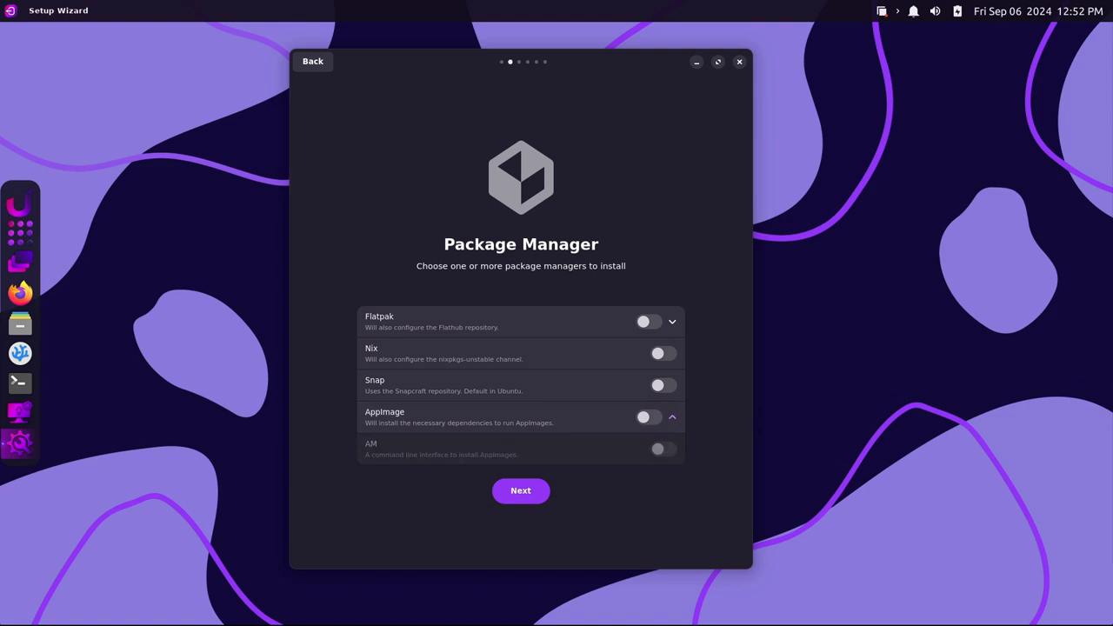
key("space")
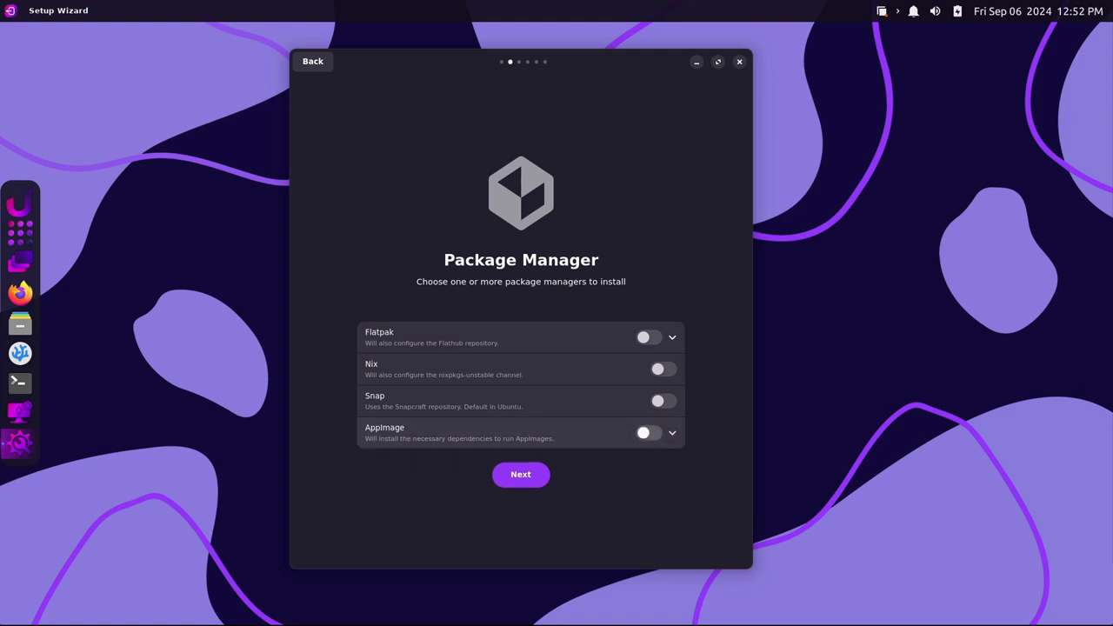
key("Tab")
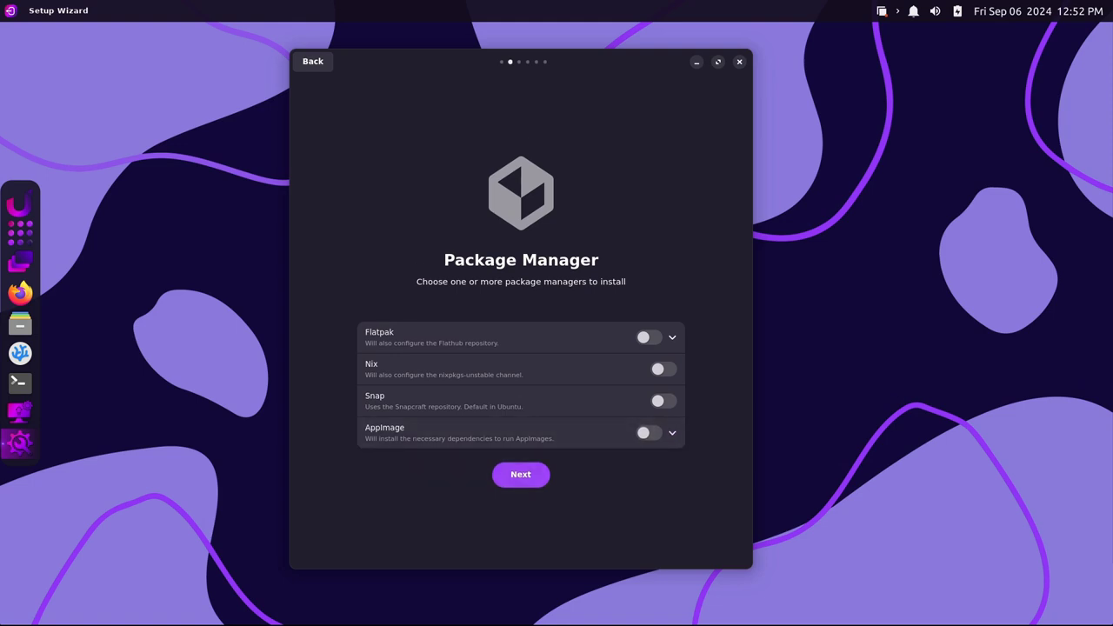
key("Return")
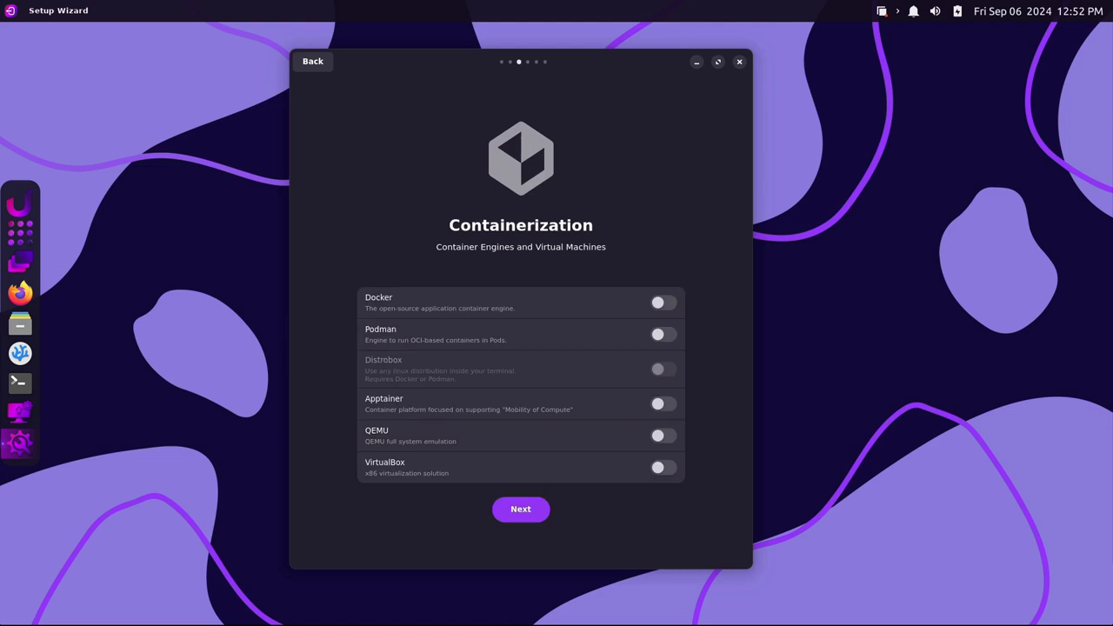
Enable Docker, Podman and Distrobox on the Containerization page.
key("Tab")
key("space")
key("Tab")
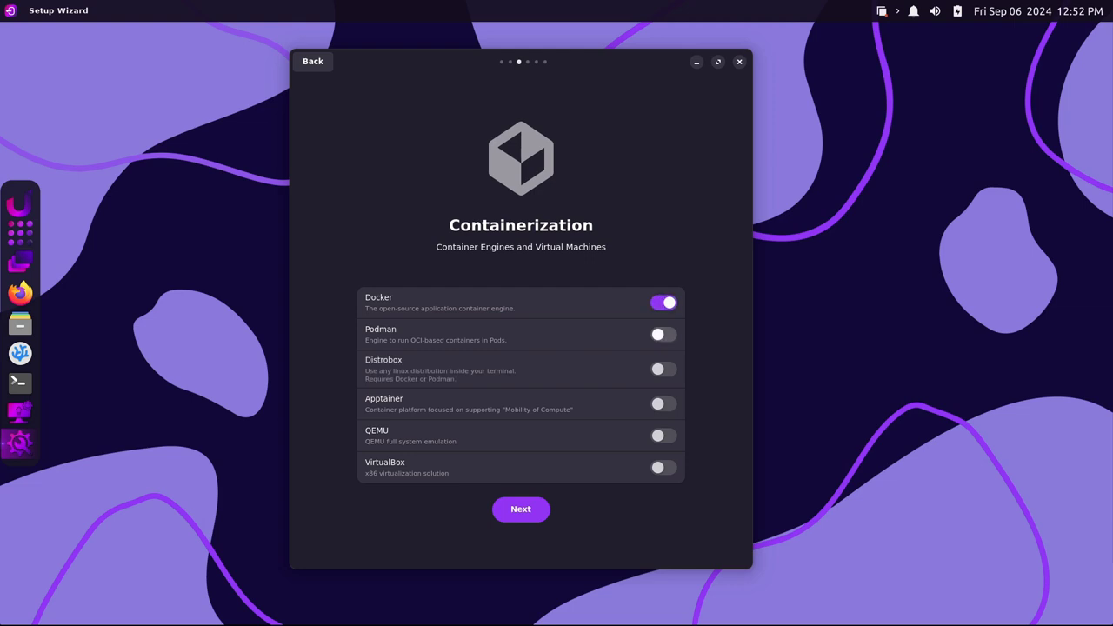
key("space")
key("Tab")
key("space")
key("Tab")
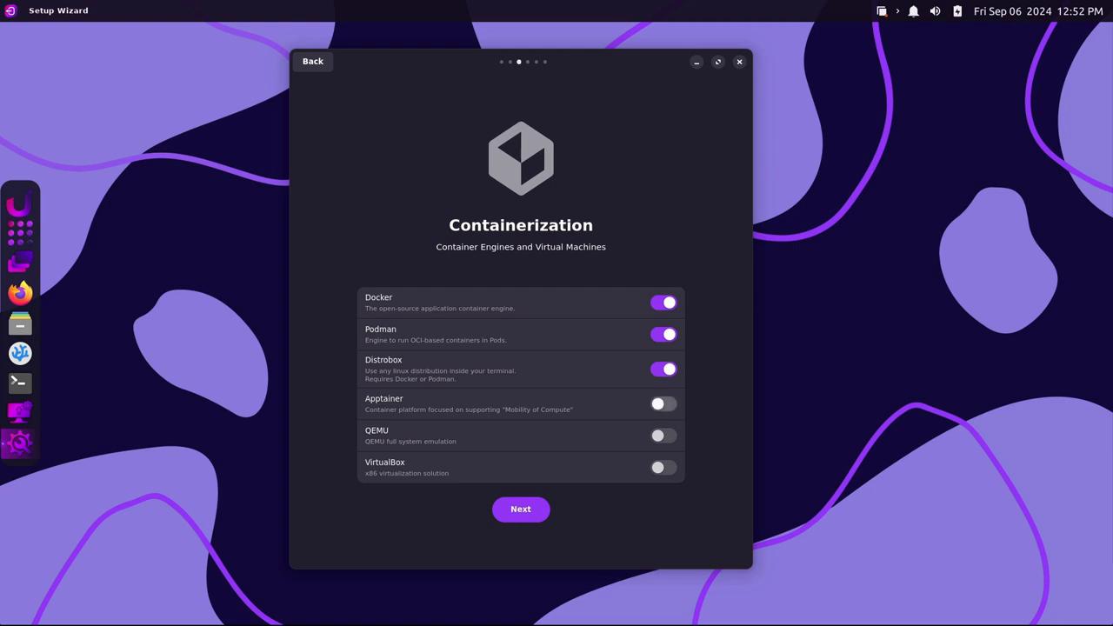
Enable Apptainer, QEMU and VirtualBox as well.
key("space")
key("Tab")
key("space")
key("Tab")
key("space")
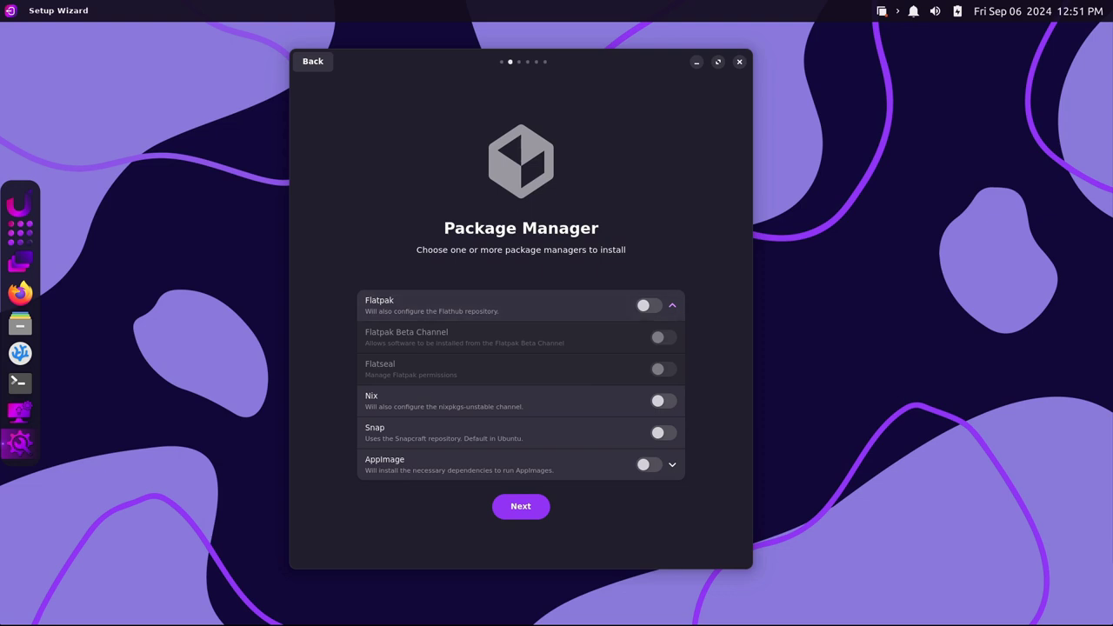
Try the Flatpak, Flatseal and Nix switches on the Package Manager page, turn them off, and expand and collapse the AppImage options.
left_click(649, 305)
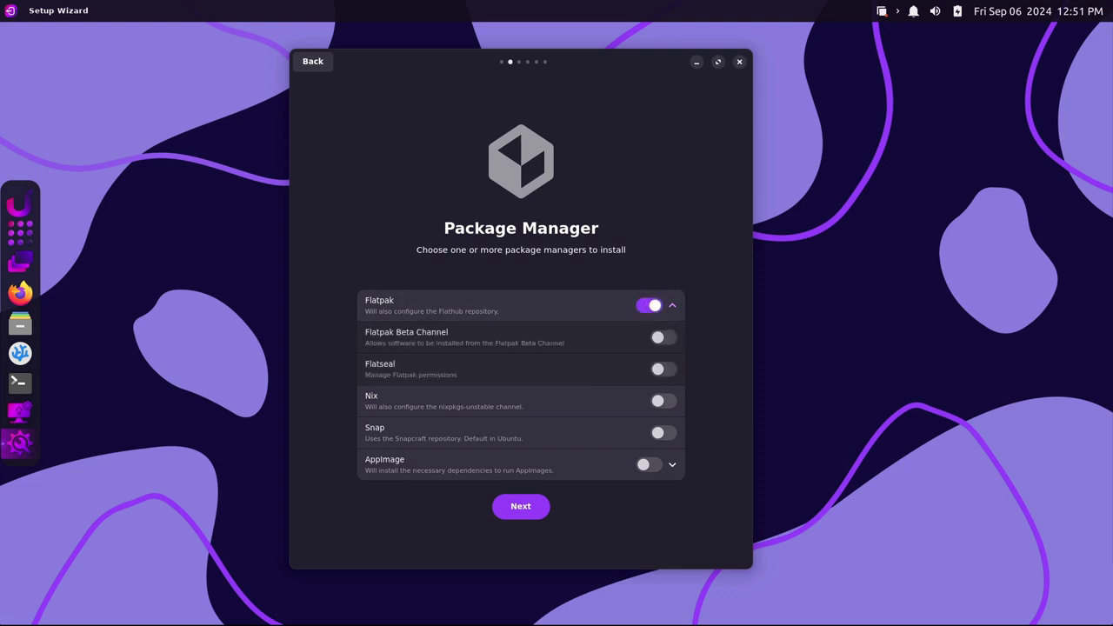
left_click(663, 368)
key("space")
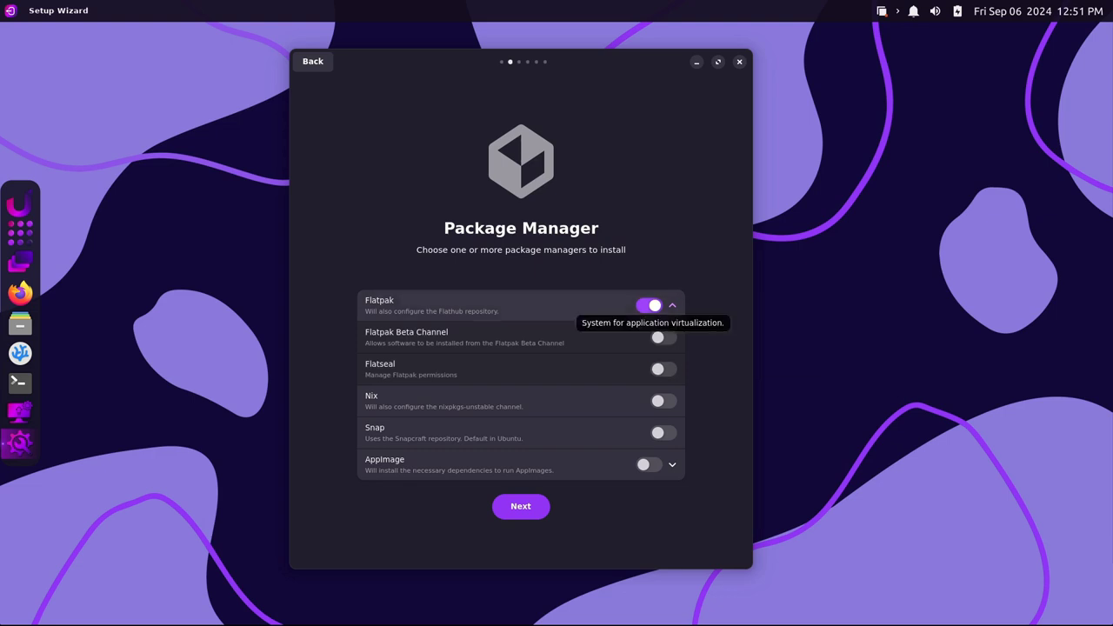
left_click(649, 305)
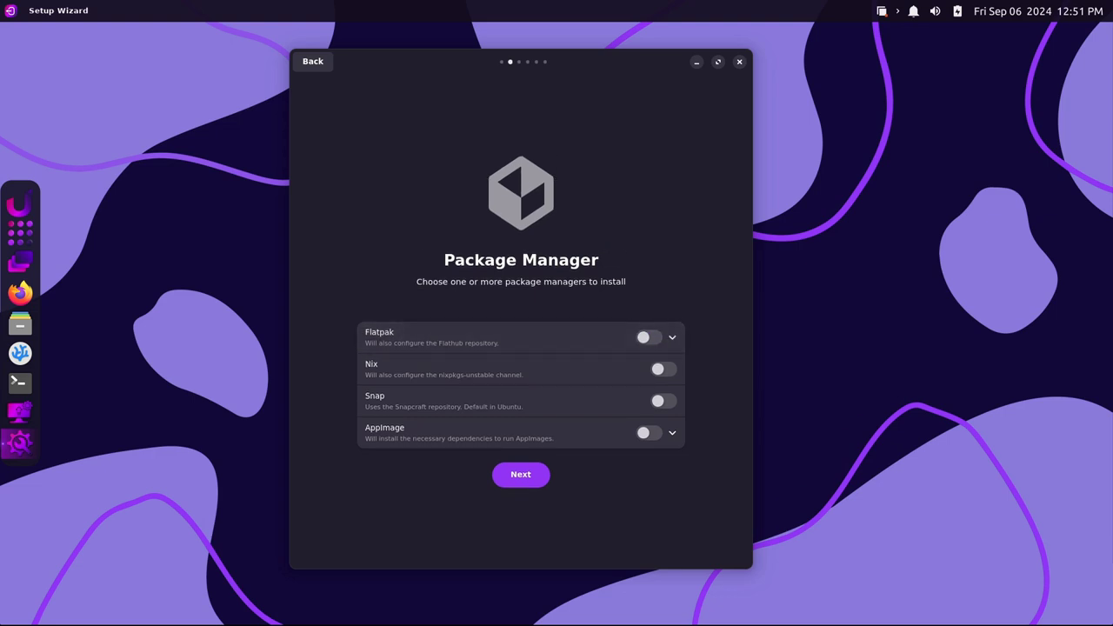
key("space")
key("space")
left_click(522, 432)
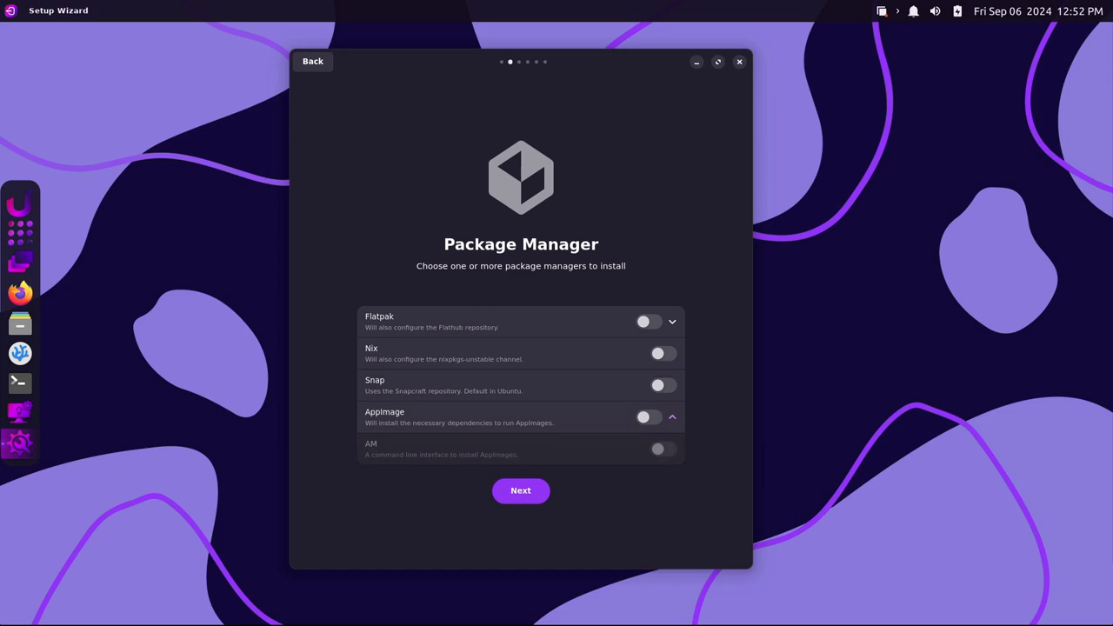
key("space")
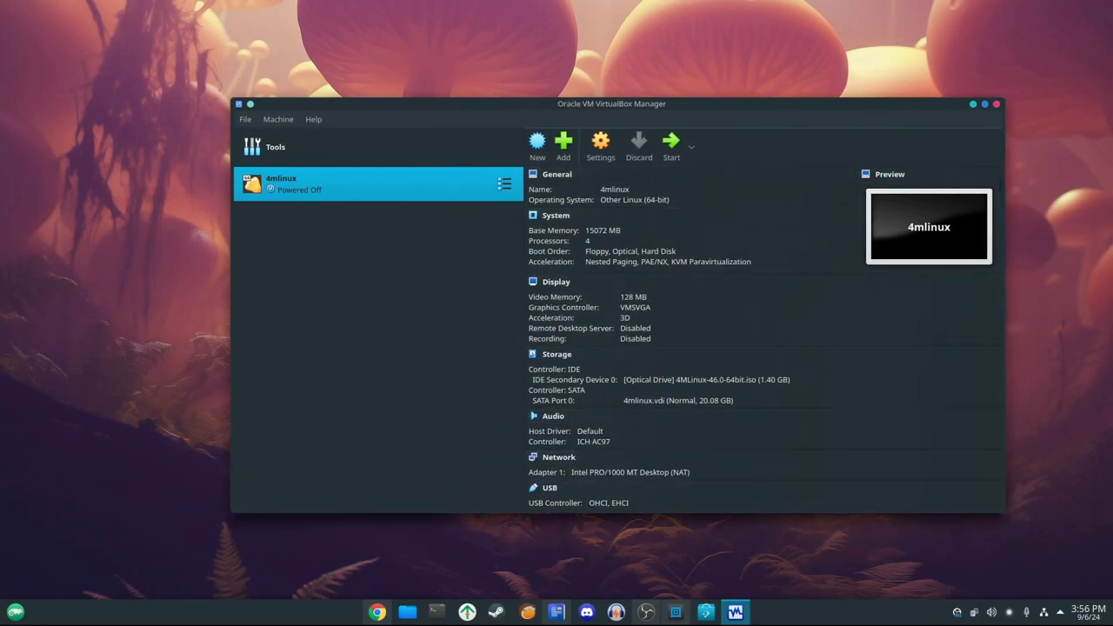
Switch to Oracle VM VirtualBox Manager, view its version in the About dialog, close it, and open the 4mlinux machine's start options.
key("alt+f")
key("Escape")
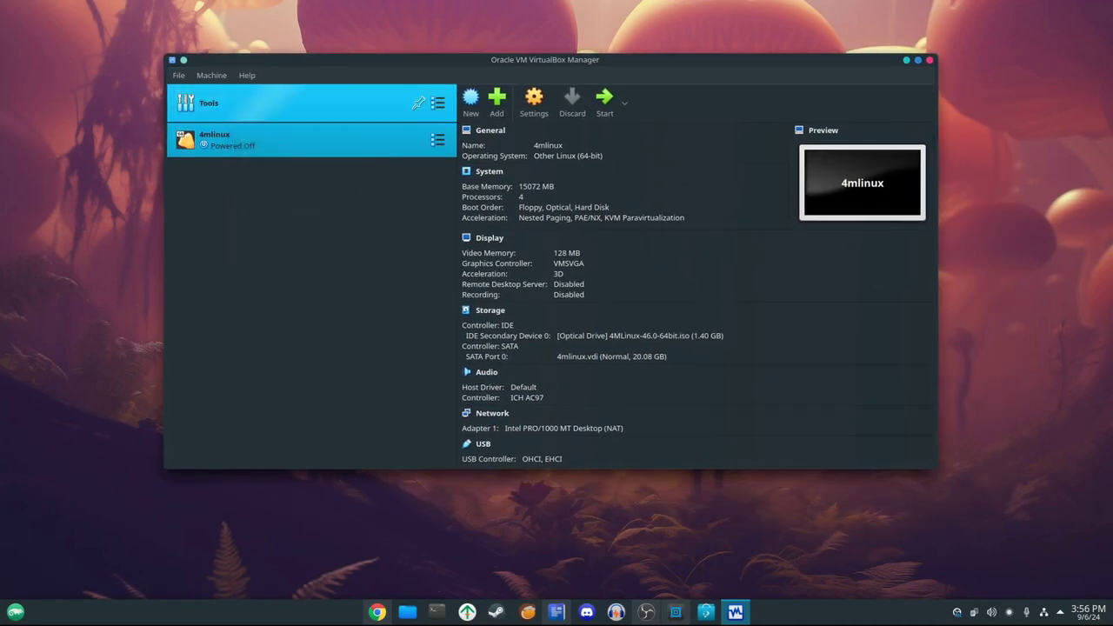
key("alt+h")
key("Down")
key("Up")
key("Up")
key("Return")
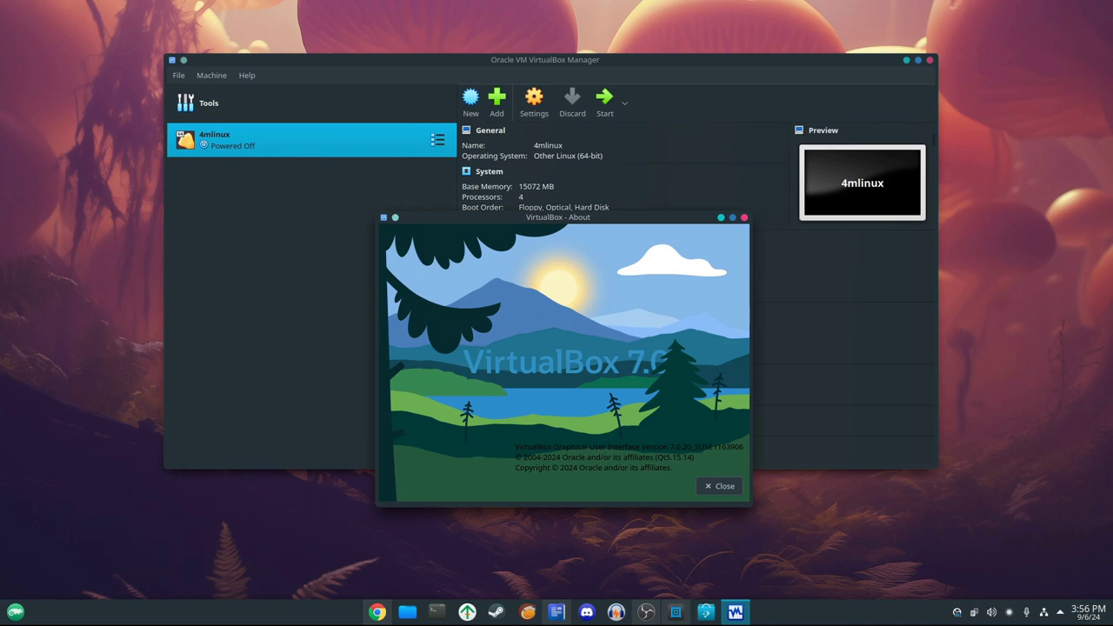
key("Escape")
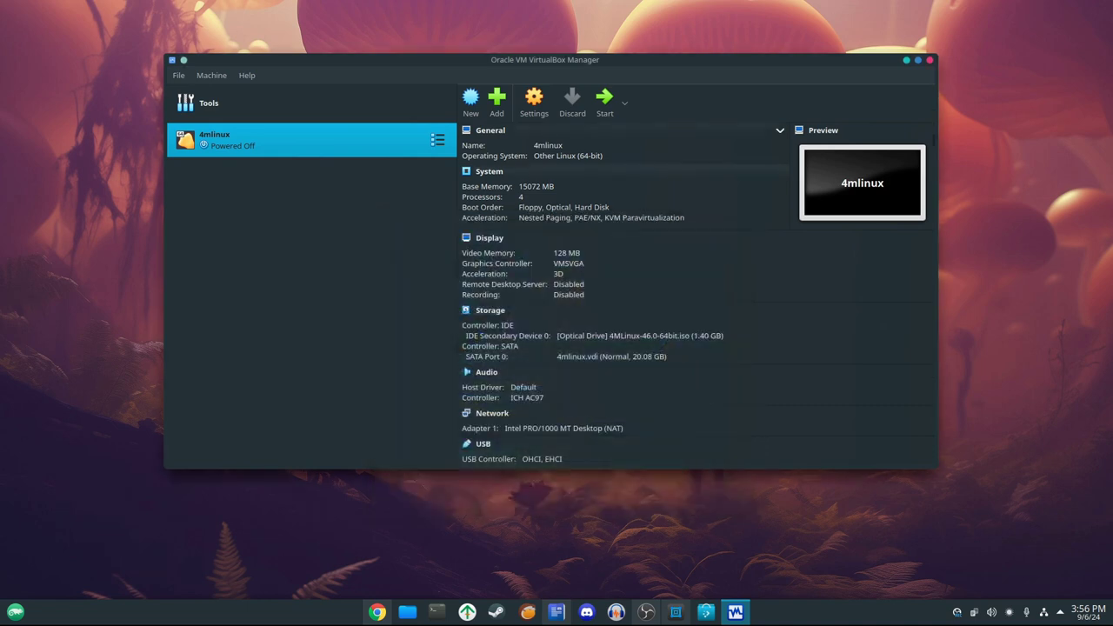
left_click(624, 103)
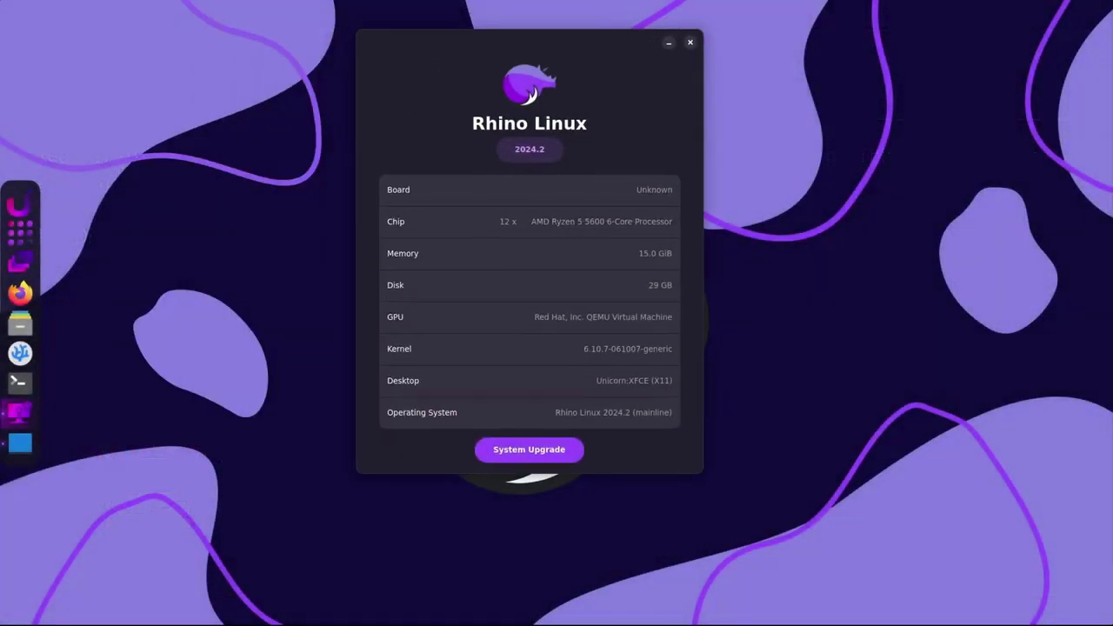
Run uname -a and uname -r in the Rhino Linux terminal to check the kernel version.
key("Return")
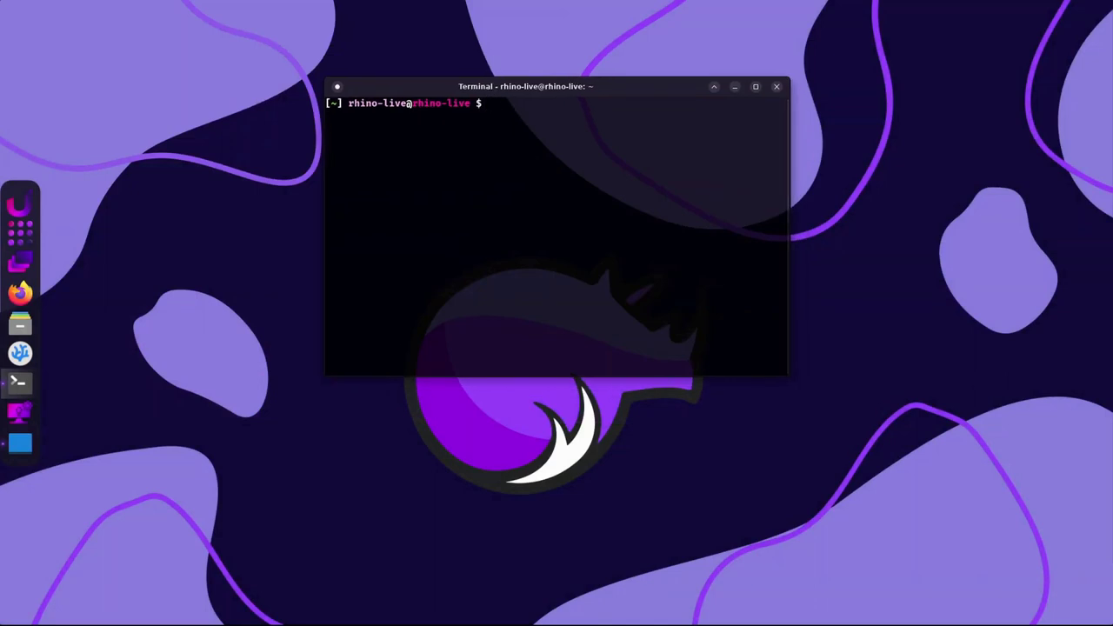
type("uname -a")
key("Return")
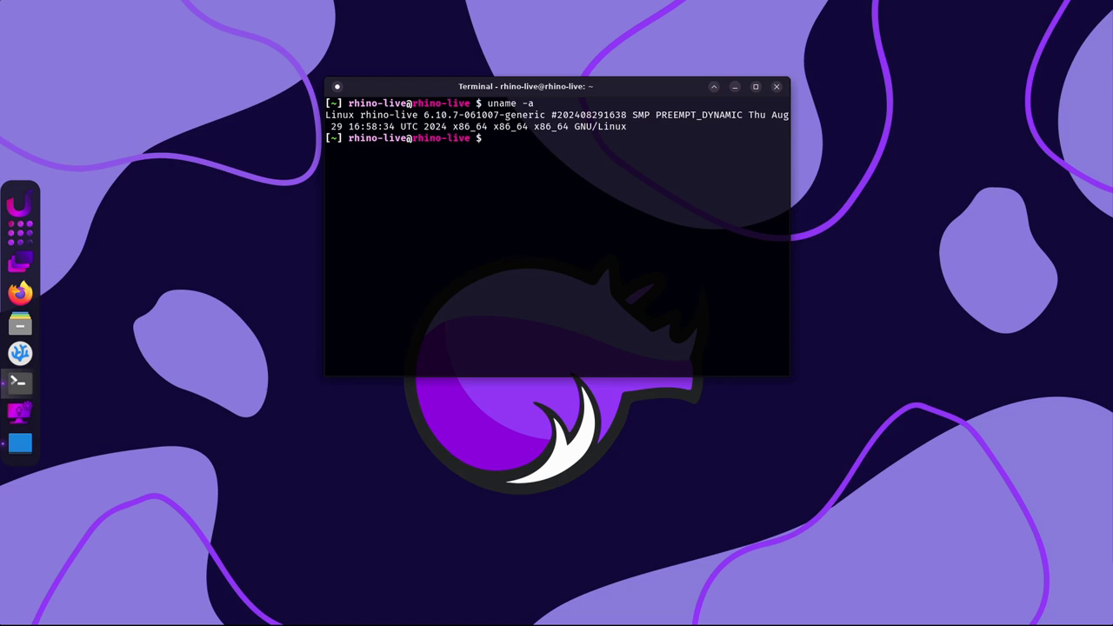
type("uname -r")
key("Return")
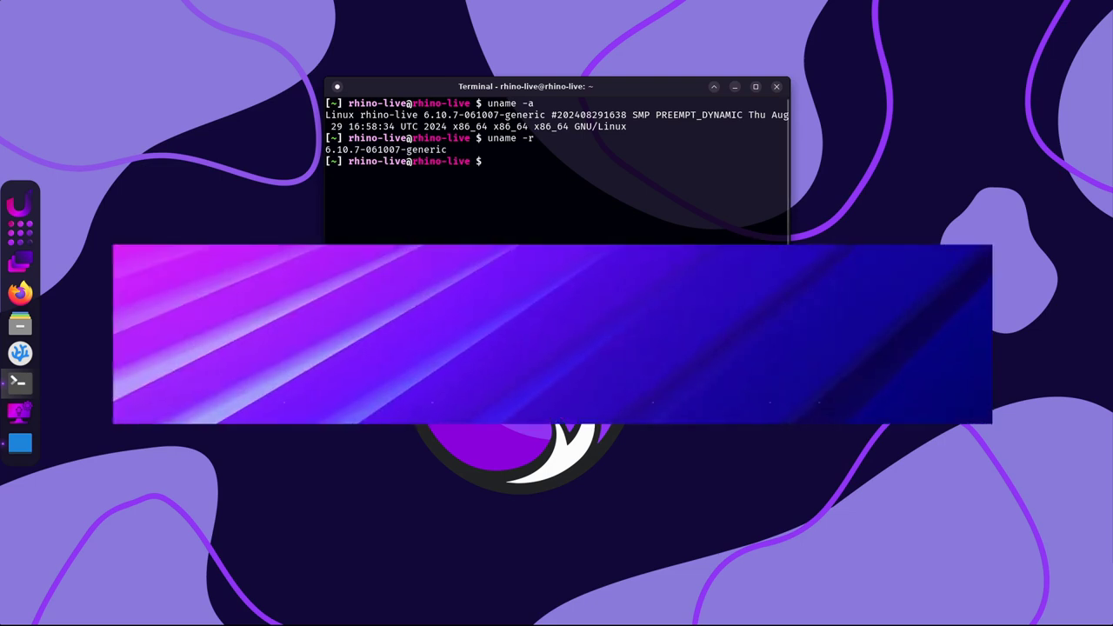
left_click_drag(349, 149, 326, 150)
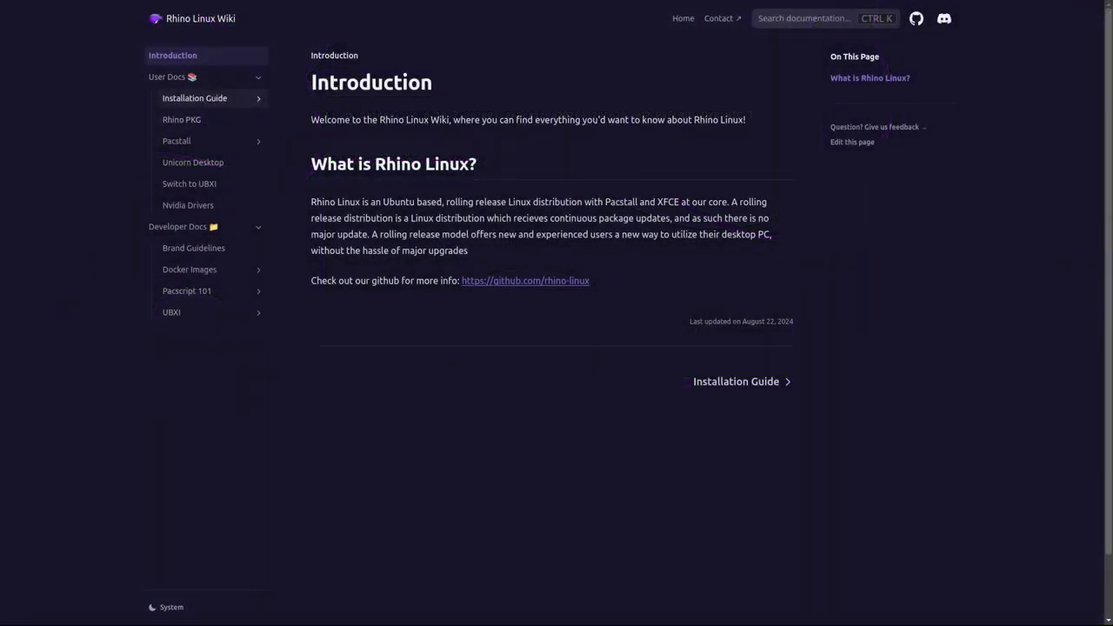
Open the Installation Guide on the Rhino Linux Wiki and read through its ISO/Live Image page.
left_click(195, 99)
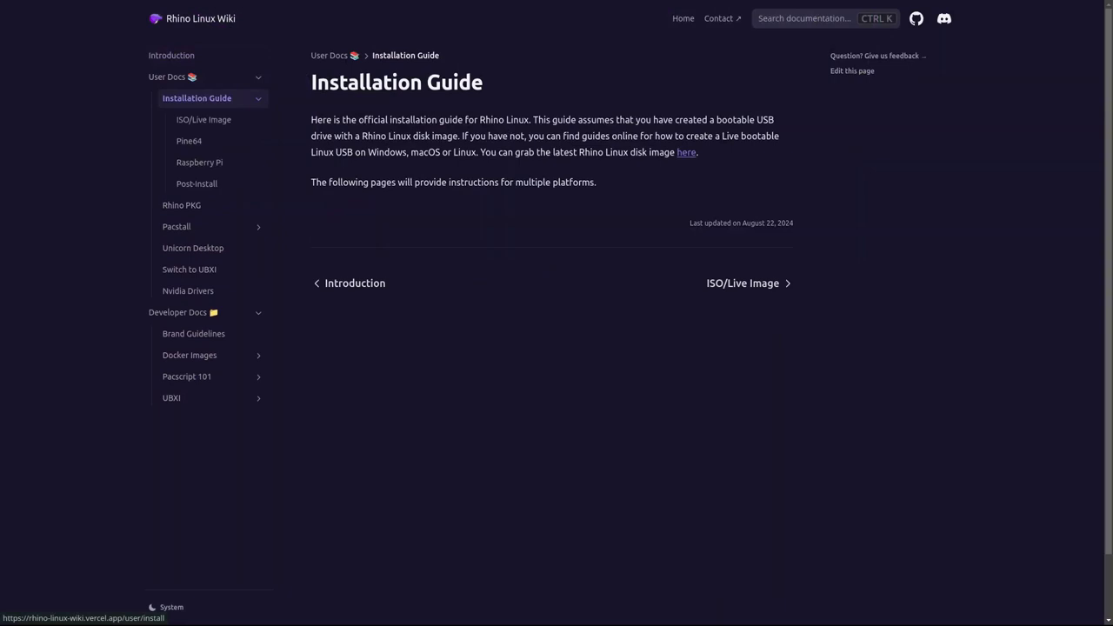
left_click(204, 119)
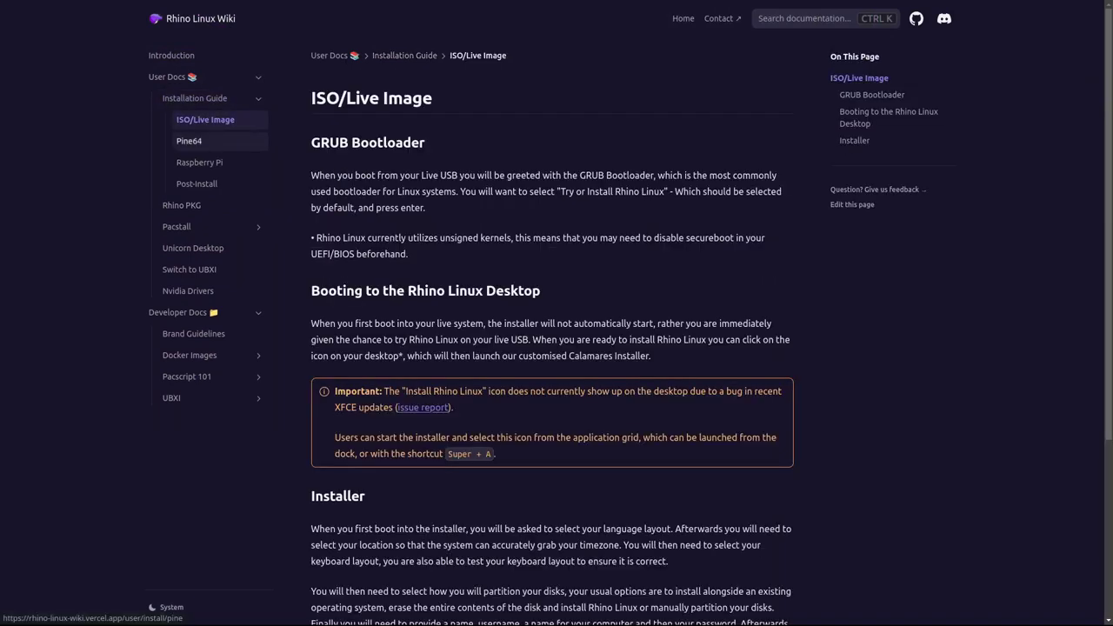
scroll(552, 348, "down", 5)
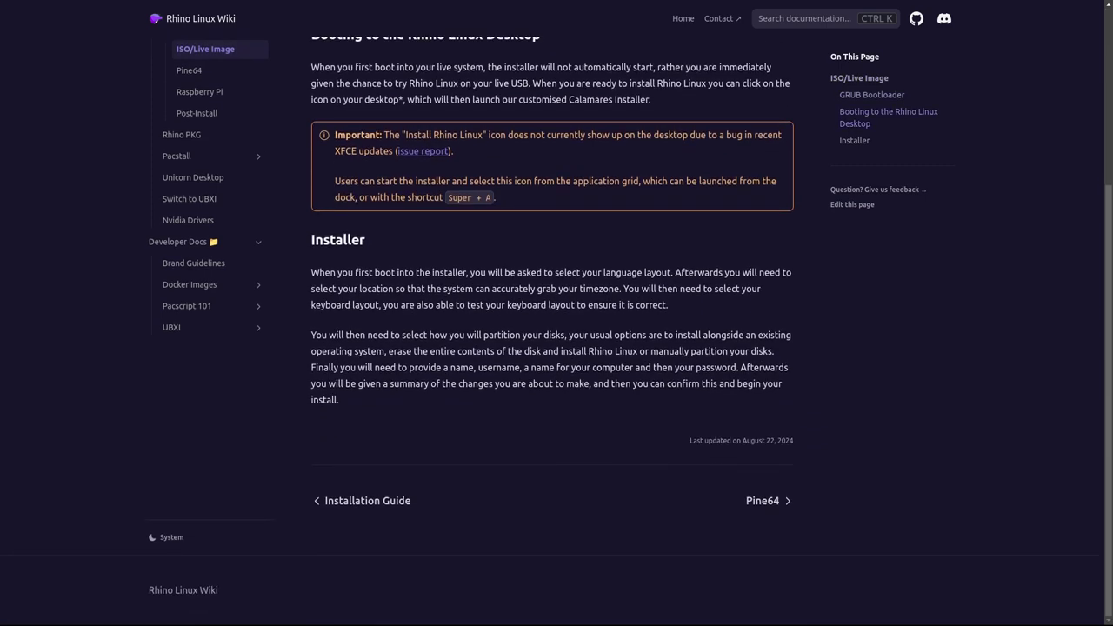
scroll(553, 348, "up", 5)
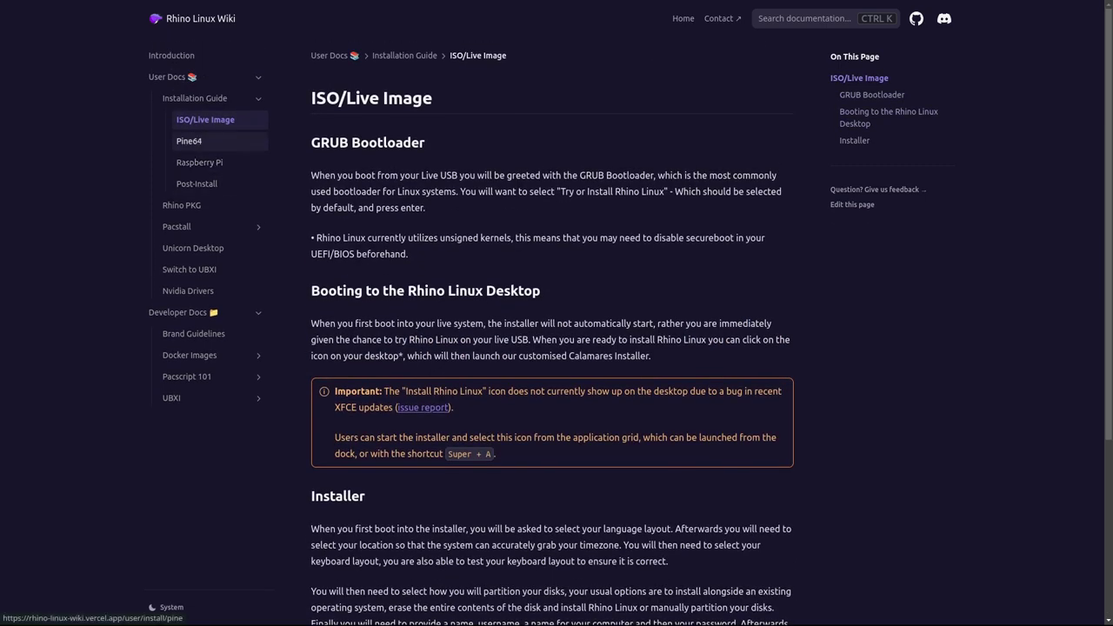
View the Pine64, Raspberry Pi and Post-Install pages of the installation guide.
left_click(189, 141)
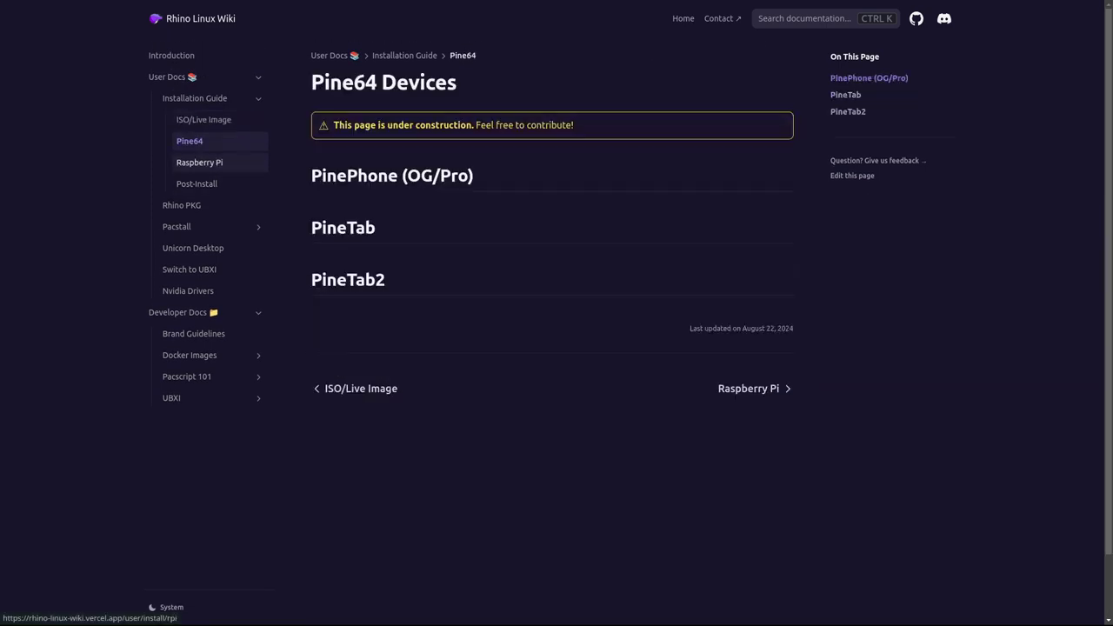
left_click(199, 162)
left_click(196, 183)
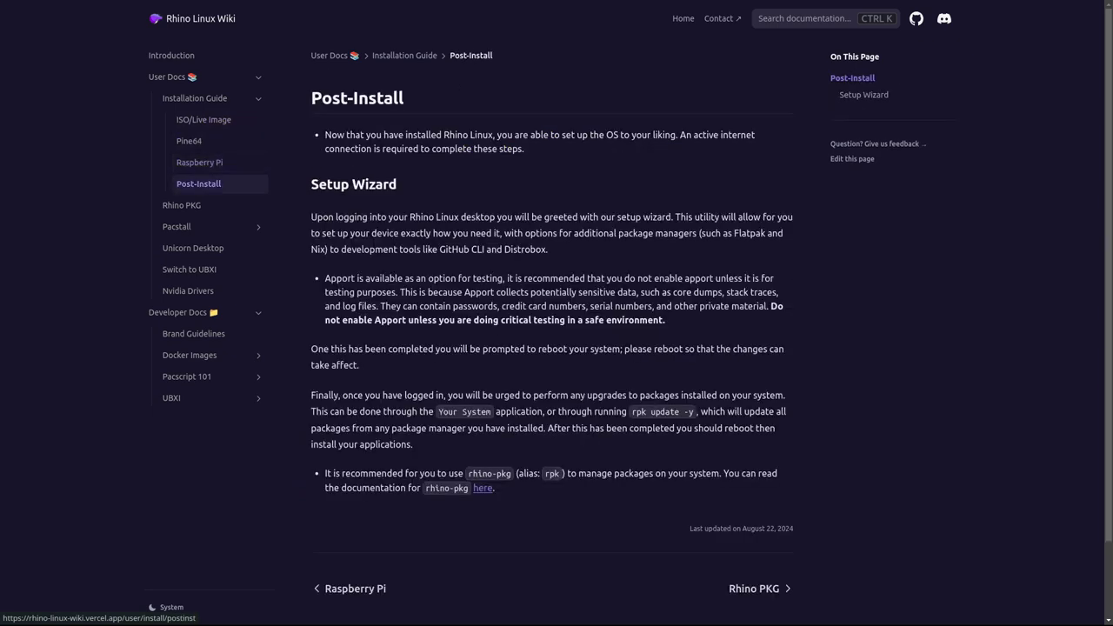
Open the Rhino PKG page of the wiki and read its supported package managers, commands and flags.
left_click(182, 206)
scroll(556, 348, "down", 6)
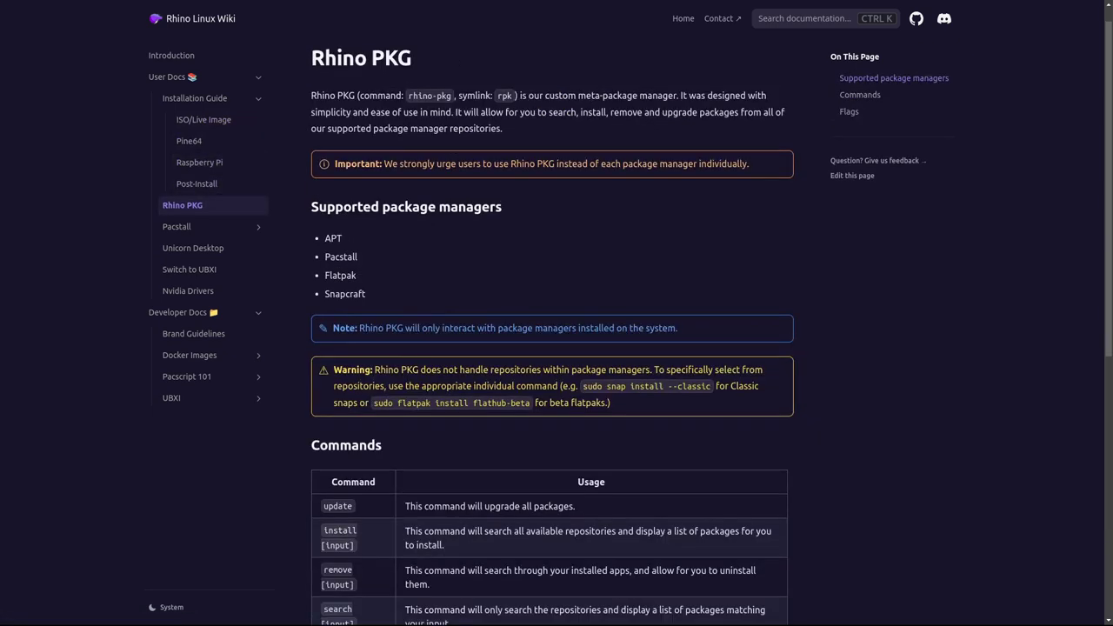
scroll(556, 347, "up", 4)
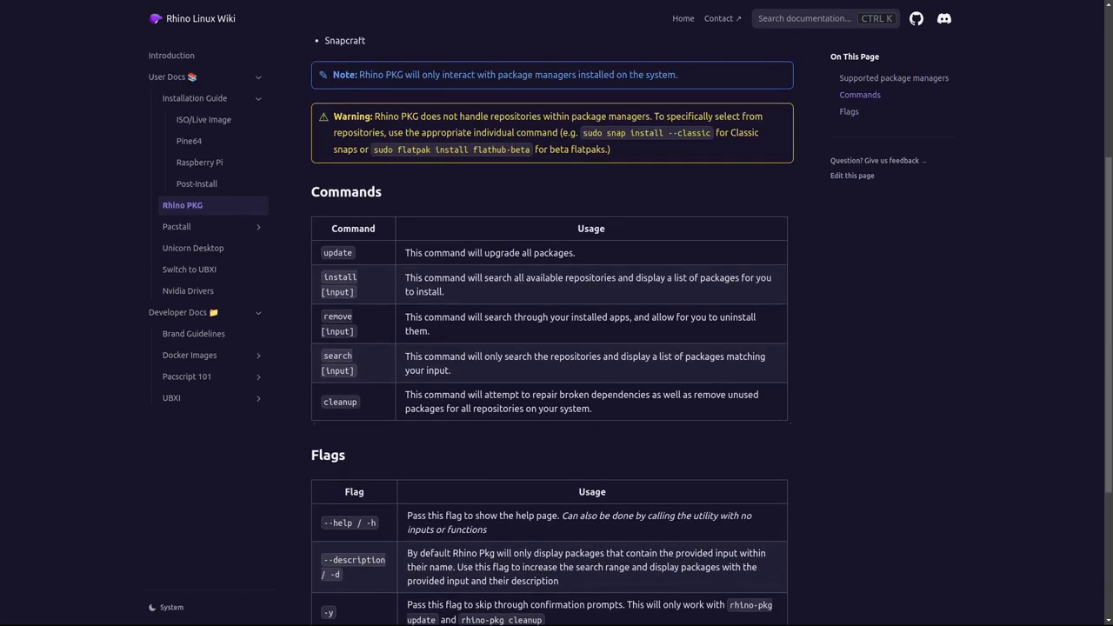
View the wiki's Pacstall page and its Commands and Management Files subpages.
left_click(178, 226)
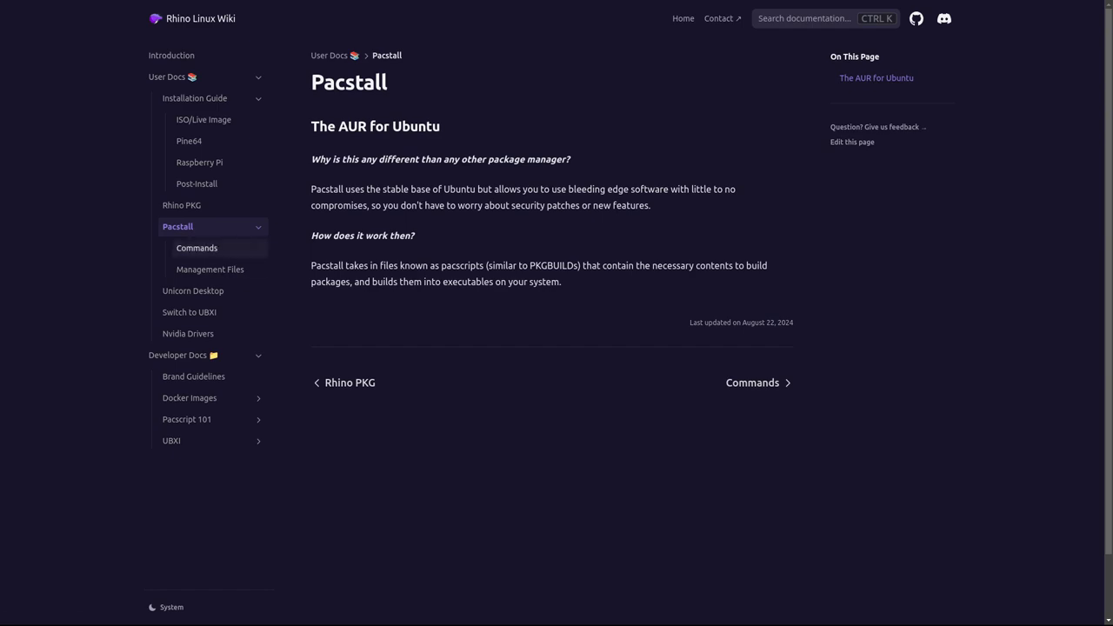
left_click(197, 248)
left_click(209, 269)
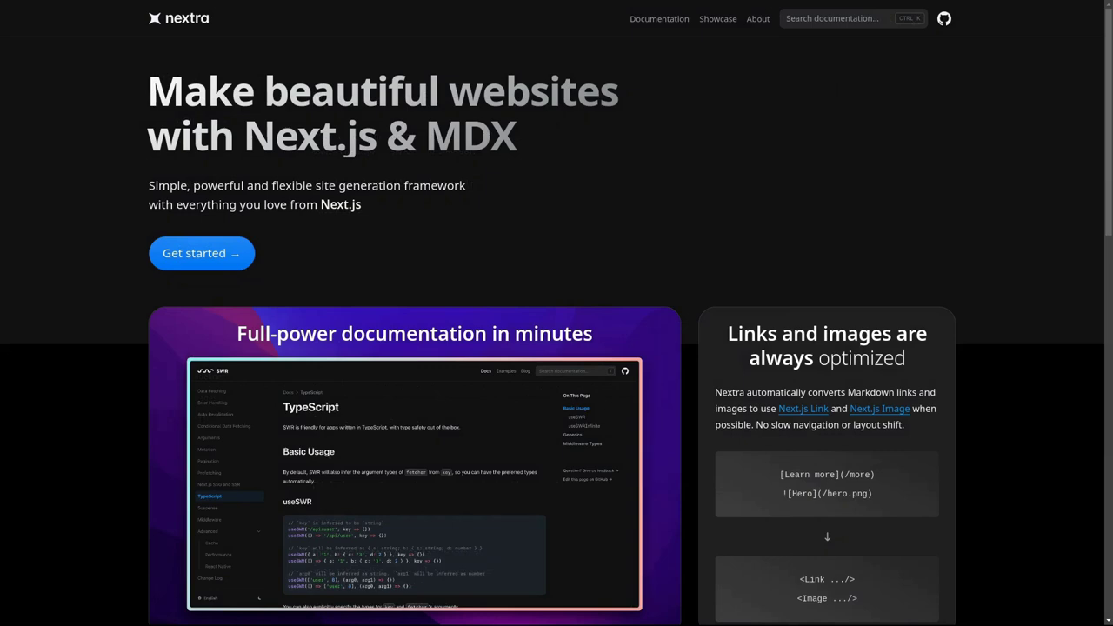
Look through the Nextra home page's feature overview down to the footer and return to its beginning.
scroll(557, 313, "down", 6)
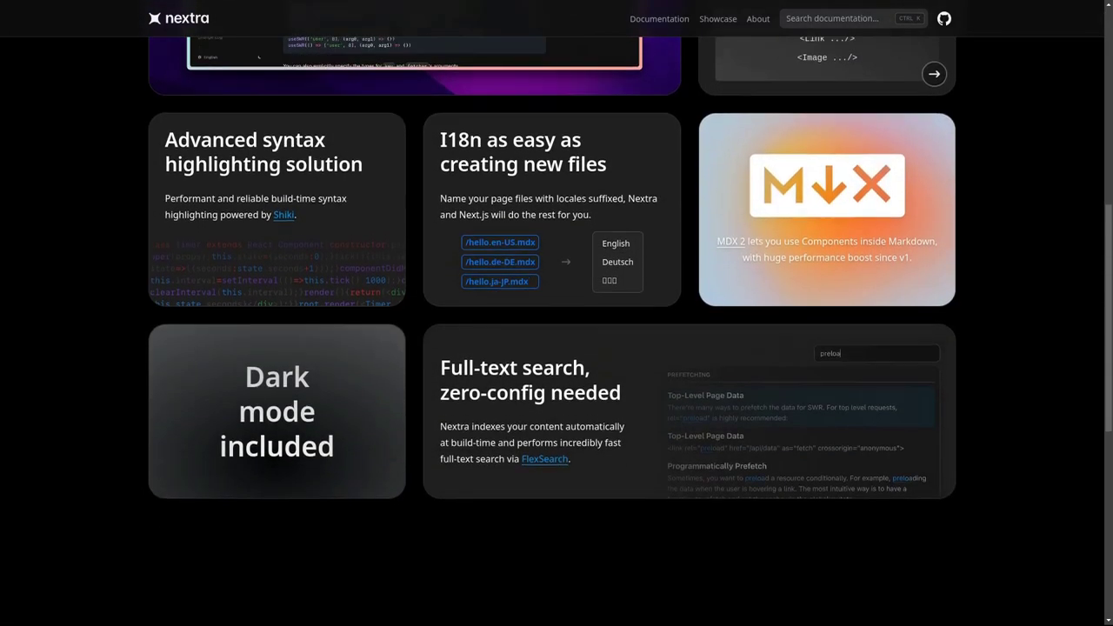
scroll(557, 313, "down", 6)
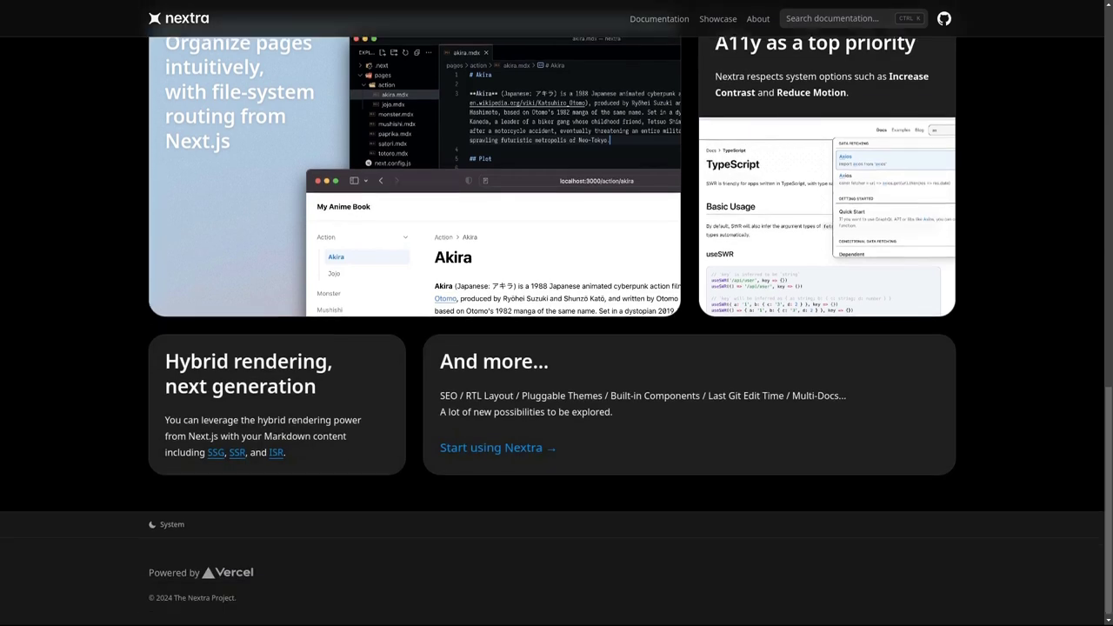
scroll(556, 313, "up", 12)
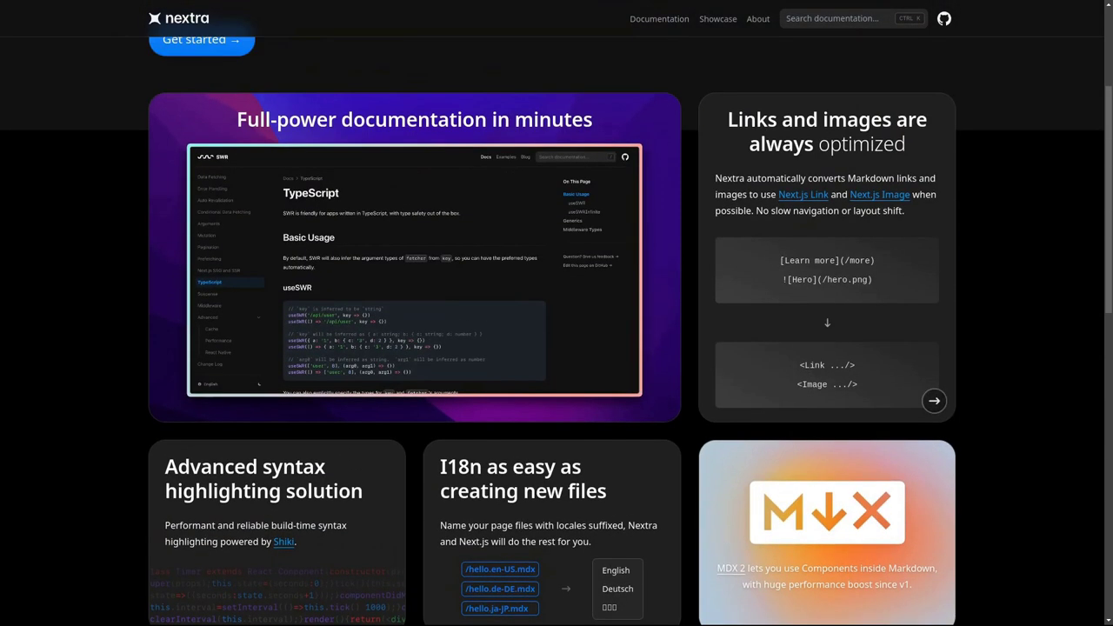
scroll(557, 313, "up", 3)
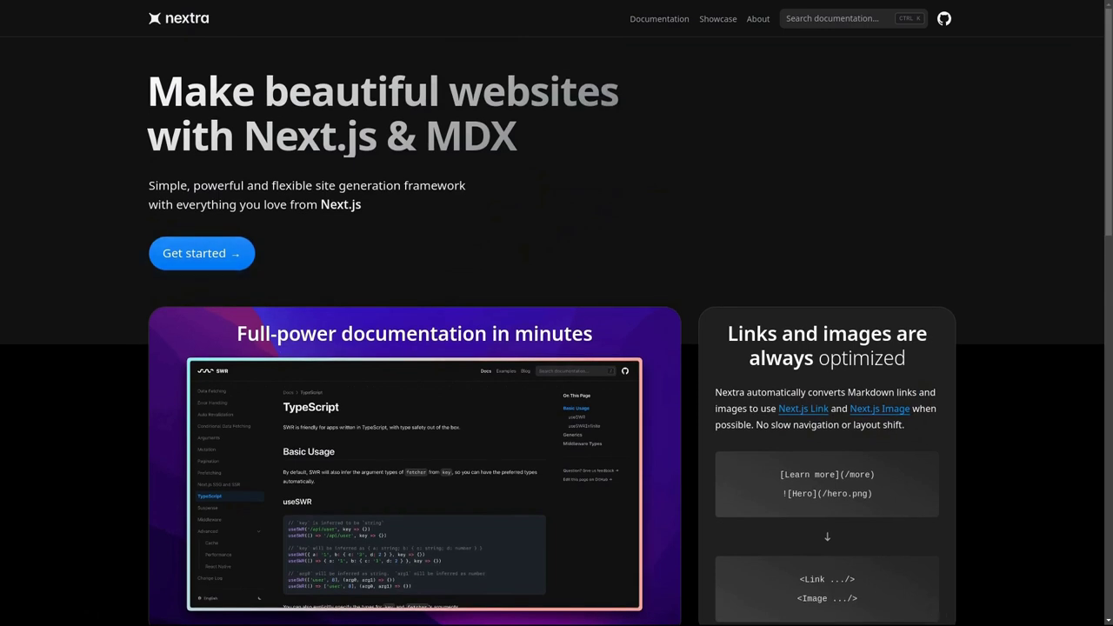
Search the Nextra documentation for "rhino" and clear the search text.
key("ctrl+k")
type("rhino")
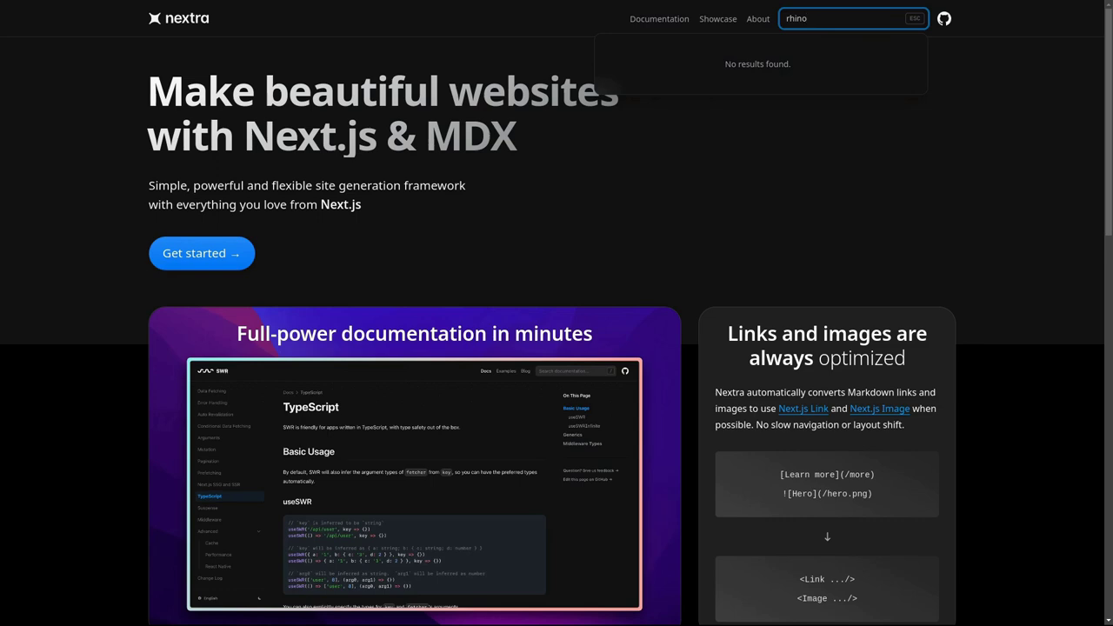
key("BackSpace")
key("BackSpace")
key("BackSpace")
key("BackSpace")
key("BackSpace")
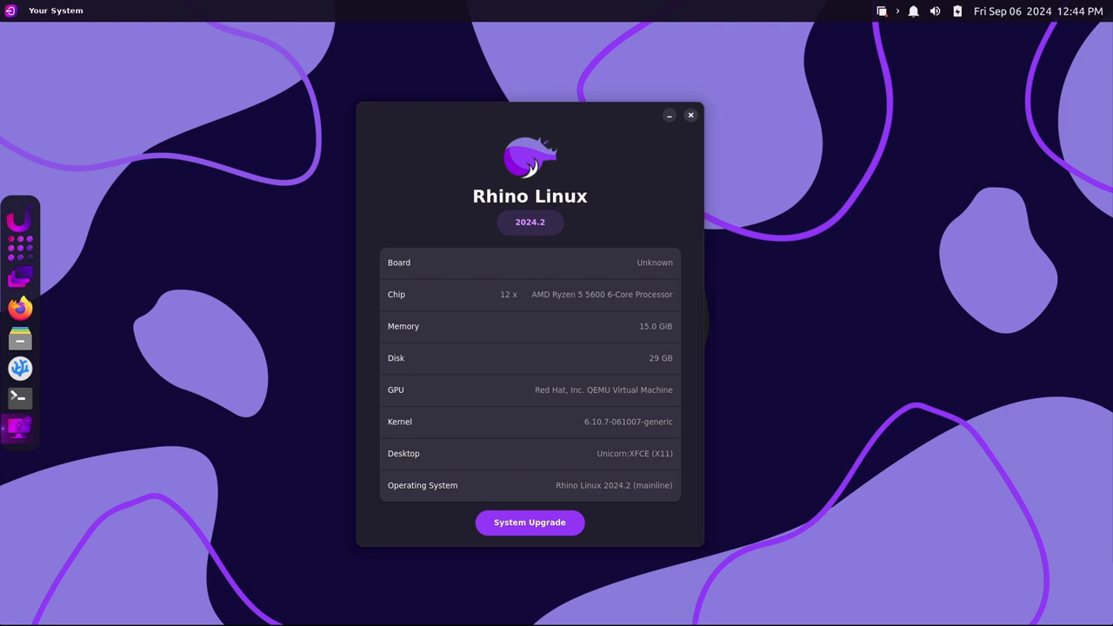
Close the Your System window and open the home folder in the Thunar file manager.
left_click(691, 115)
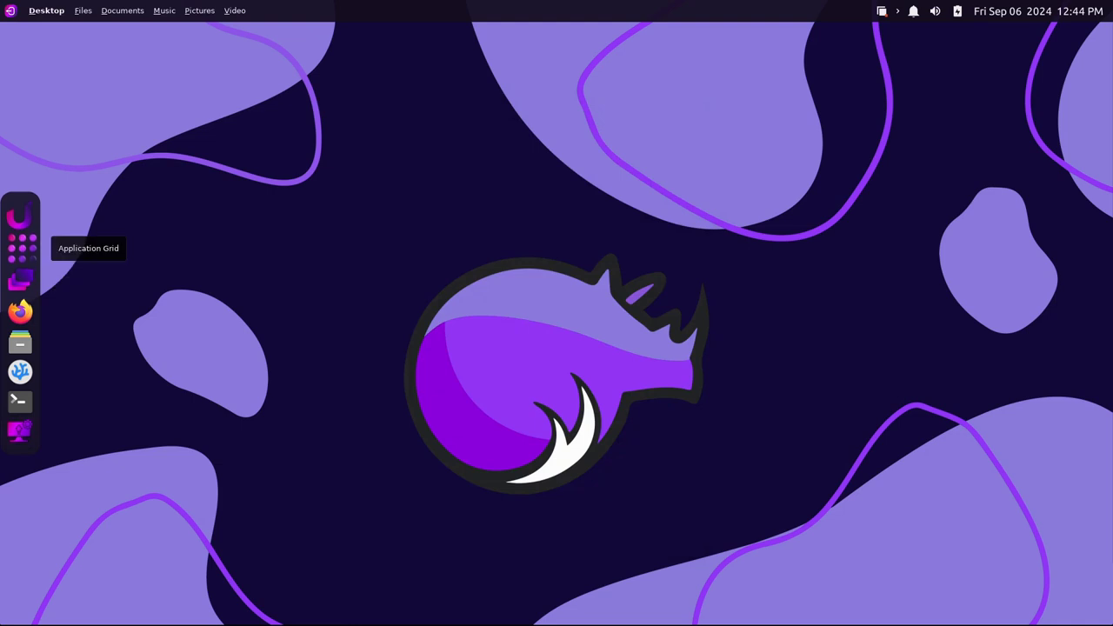
left_click(20, 341)
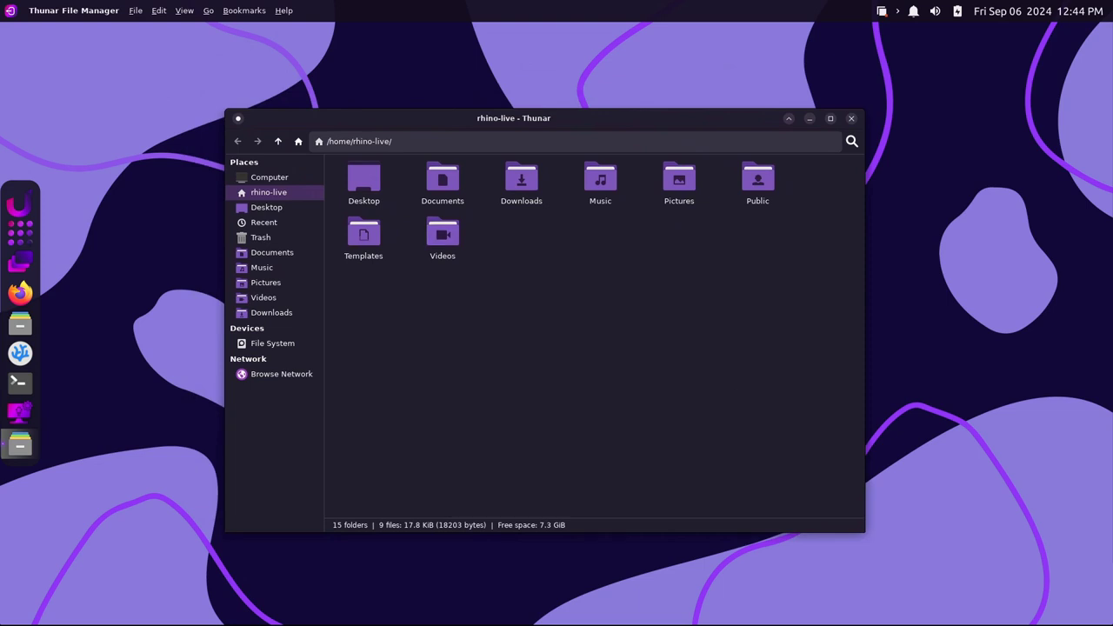
Try larger and smaller folder icons in the home folder and close the Thunar window.
key("ctrl+plus")
key("ctrl+minus")
key("ctrl+plus")
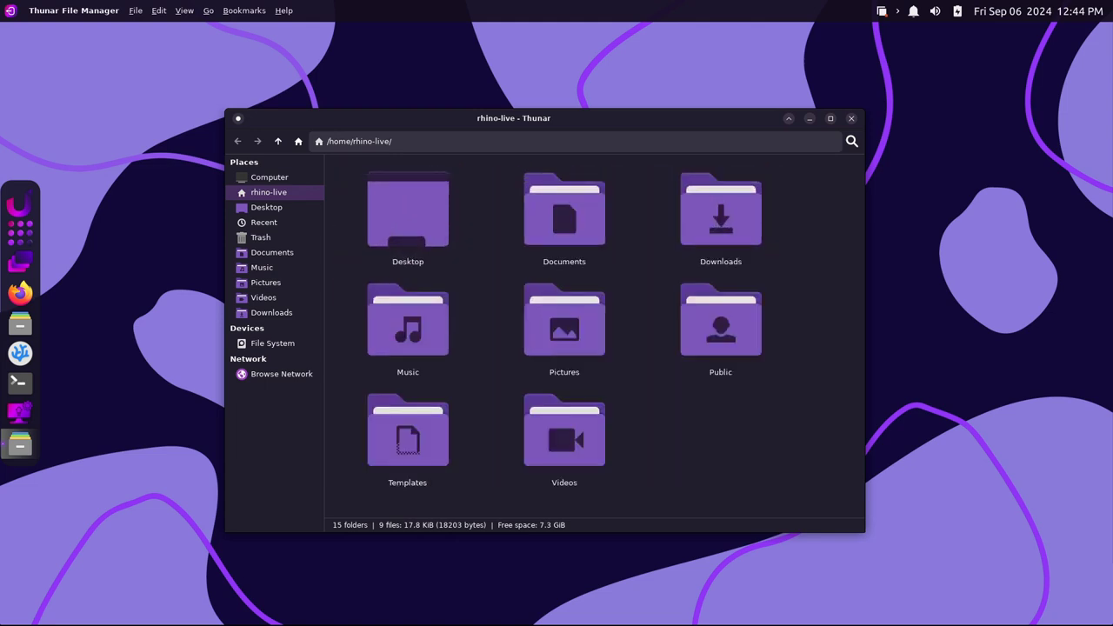
key("ctrl+minus")
key("ctrl+minus")
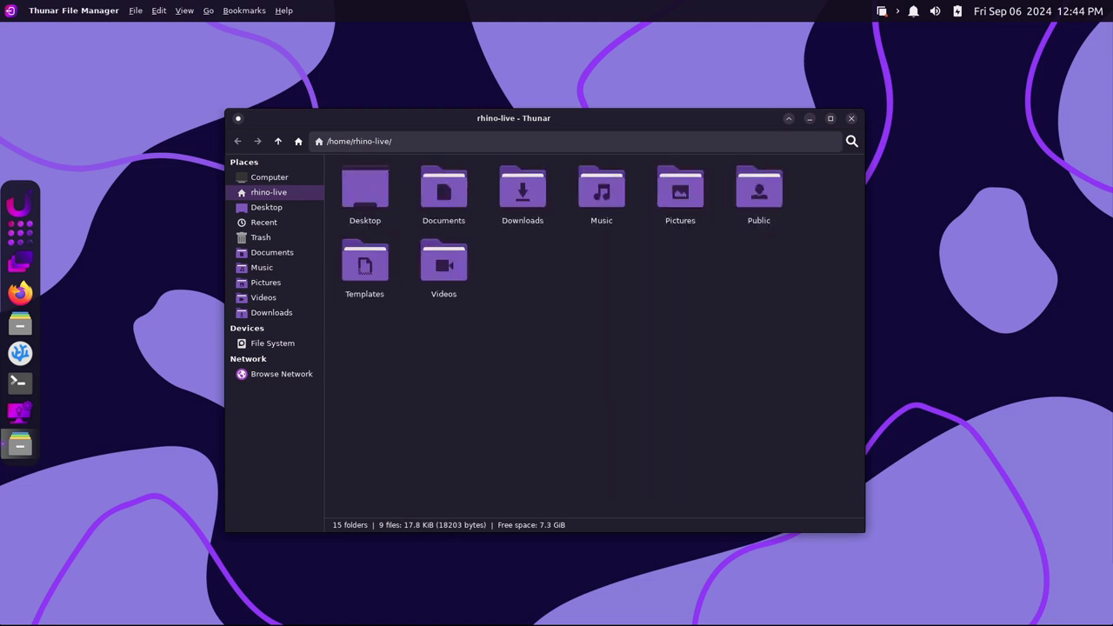
left_click(851, 119)
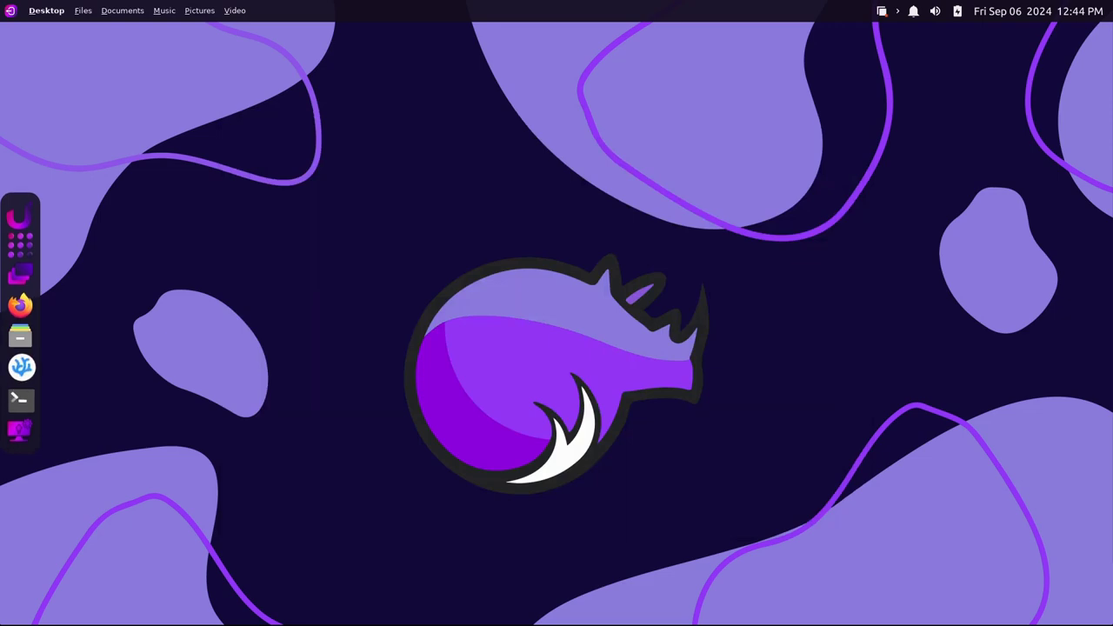